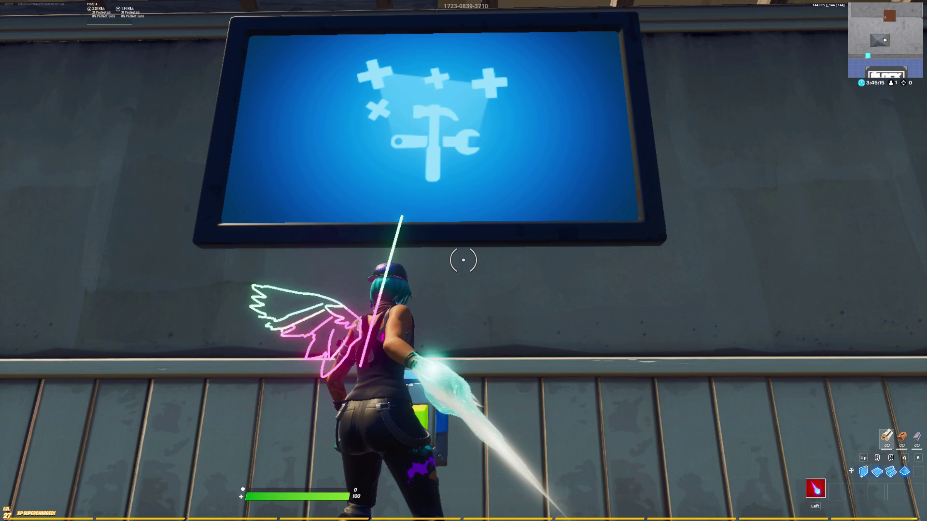
Open the map and scoreboard, then close it to return to play
{"action": "key", "text": "m"}
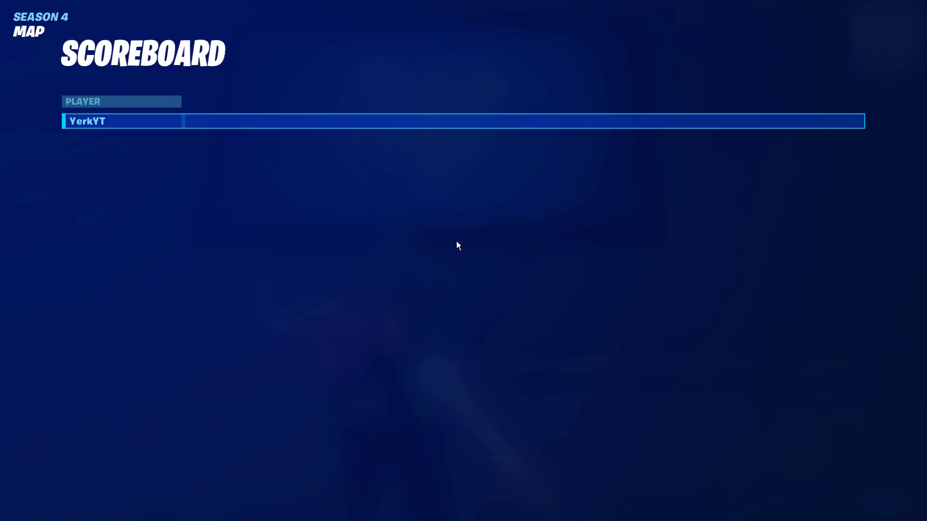
{"action": "key", "text": "Escape"}
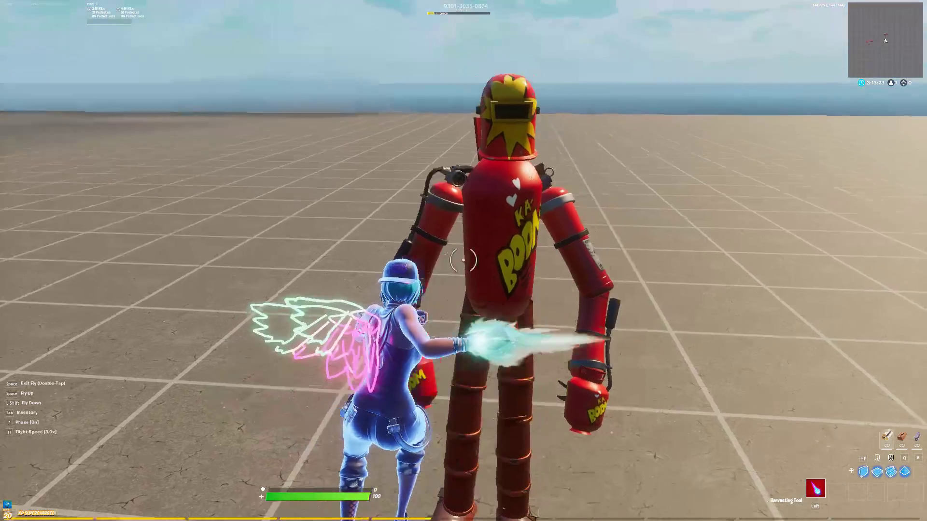
Move around the red dummy, face the posed robots, and turn Phase on to fly
{"action": "key", "text": "s"}
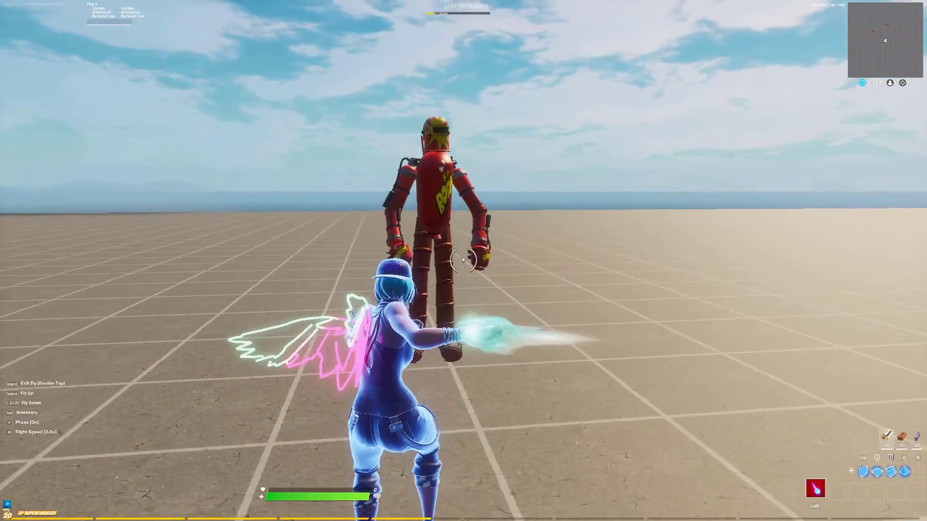
{"action": "key", "text": "w"}
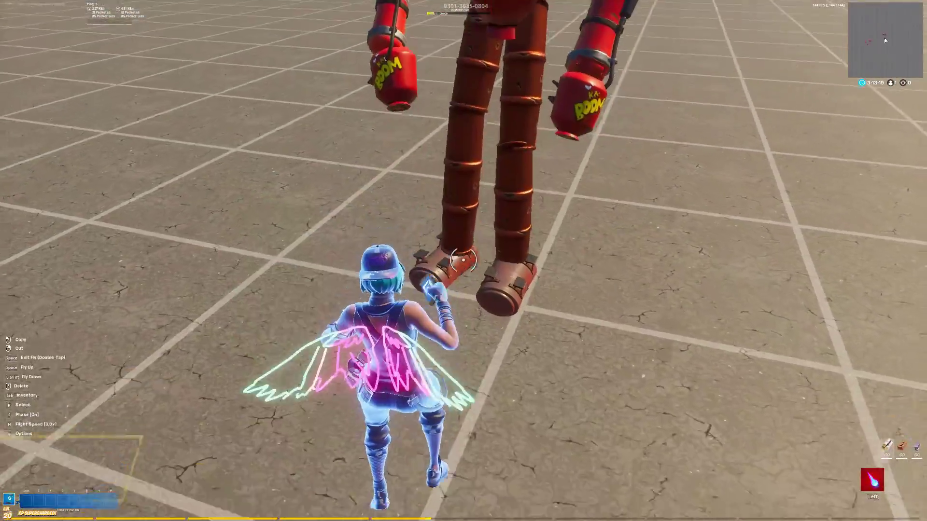
{"action": "key", "text": "s"}
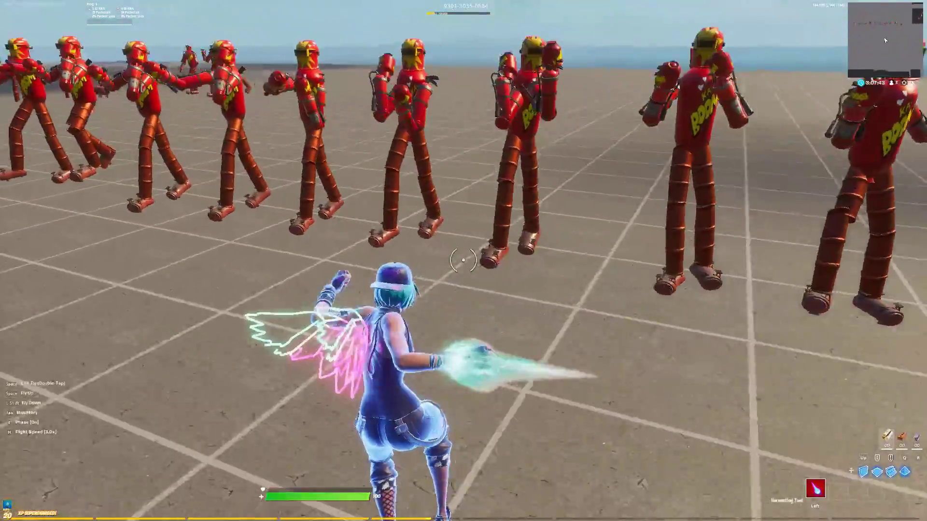
{"action": "key", "text": "f"}
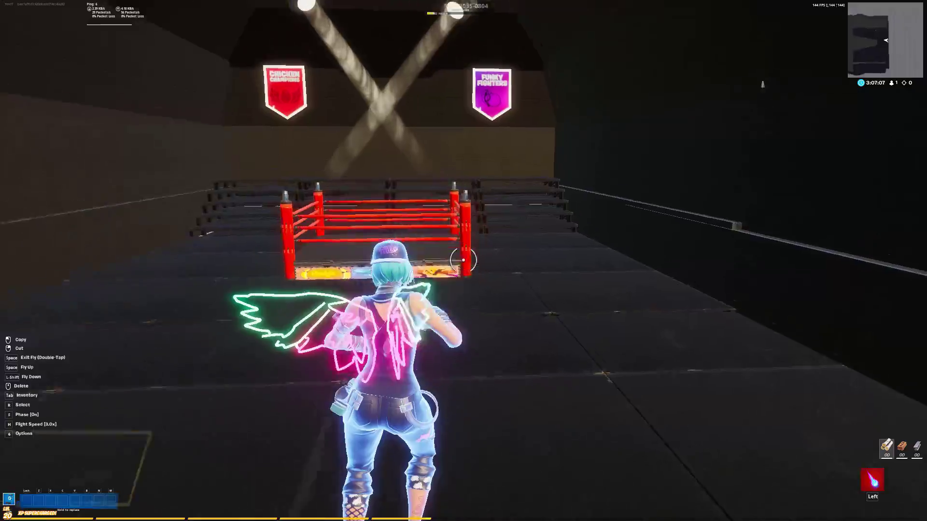
Fly around the boxing ring arena and set grid snapping to 32
{"action": "key", "text": "w"}
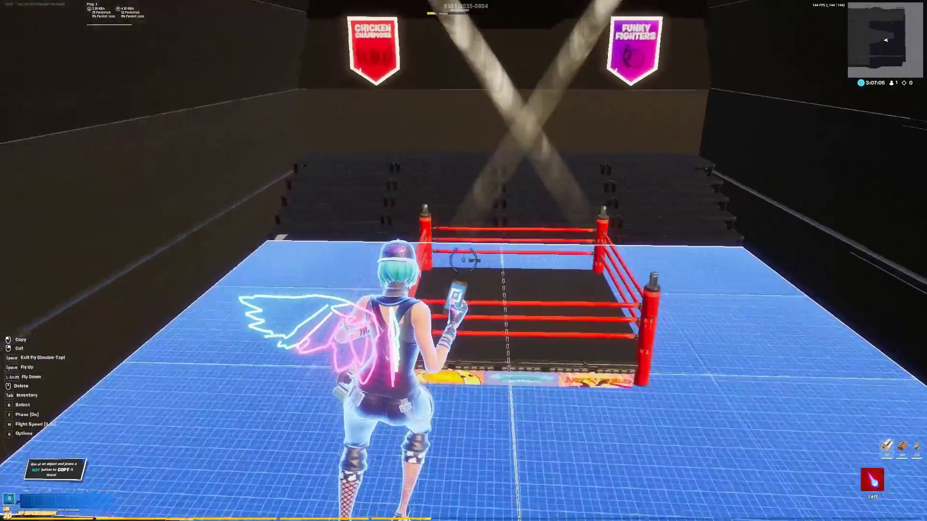
{"action": "key", "text": "s"}
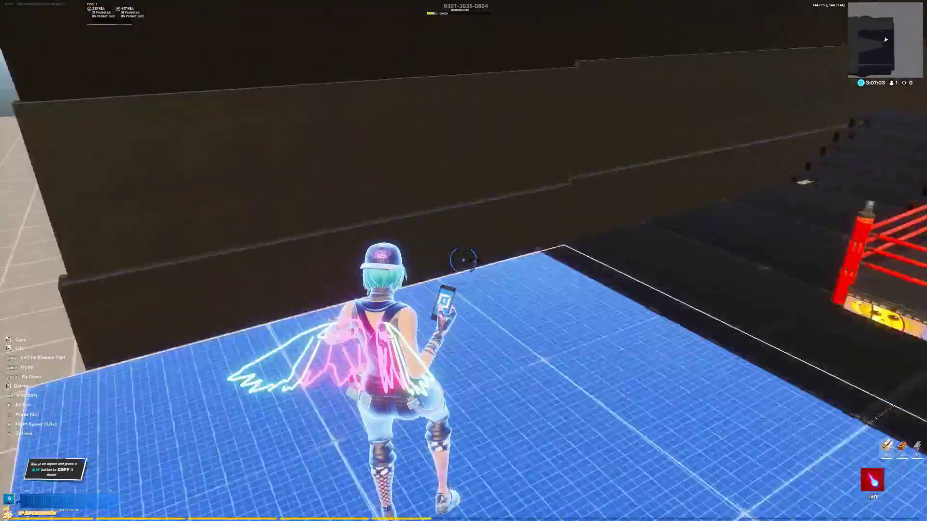
{"action": "key", "text": "w"}
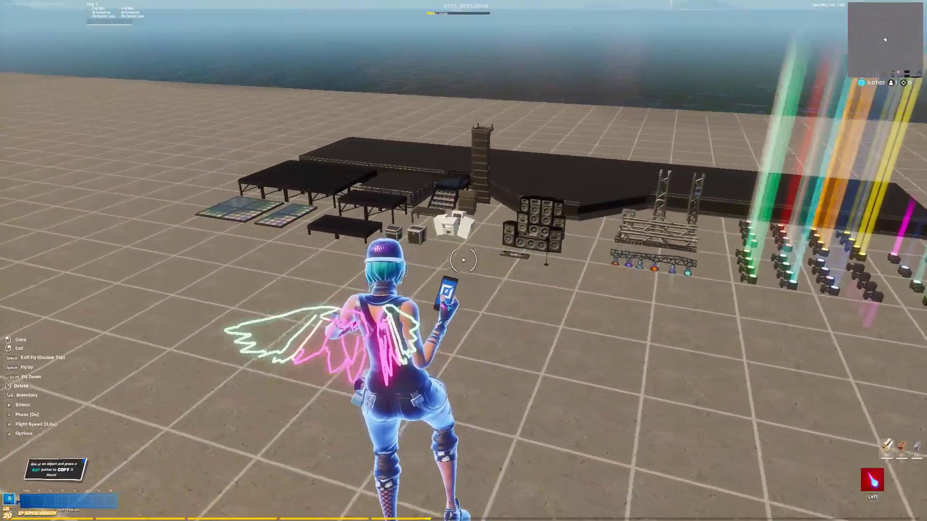
{"action": "key", "text": "w"}
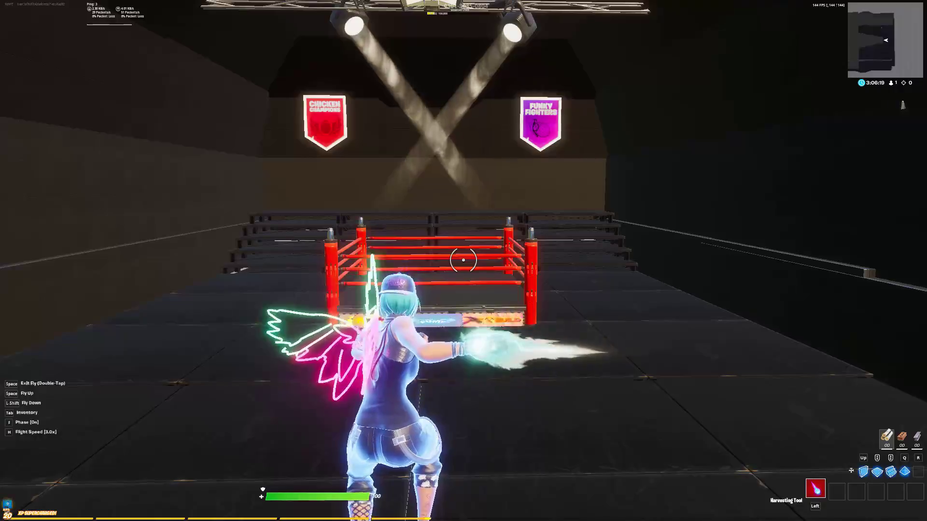
{"action": "key", "text": "w"}
{"action": "key", "text": "e"}
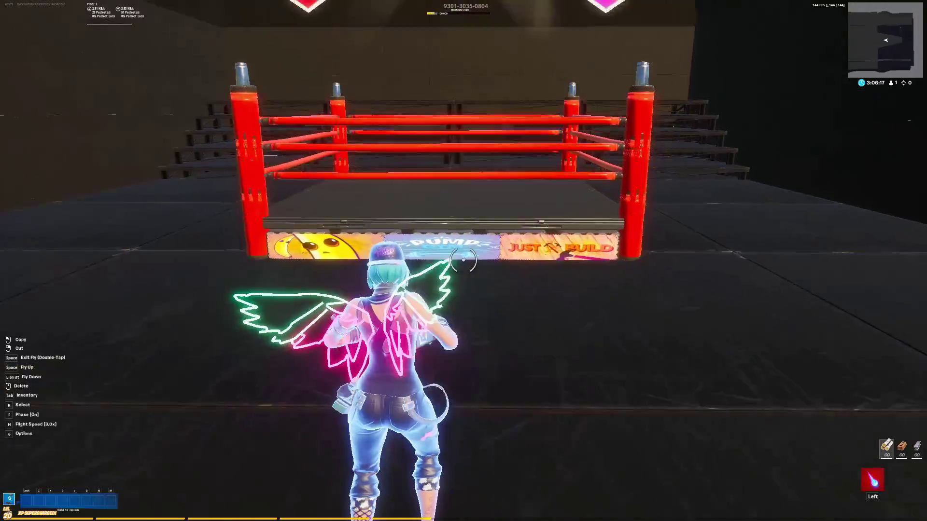
{"action": "key", "text": "6"}
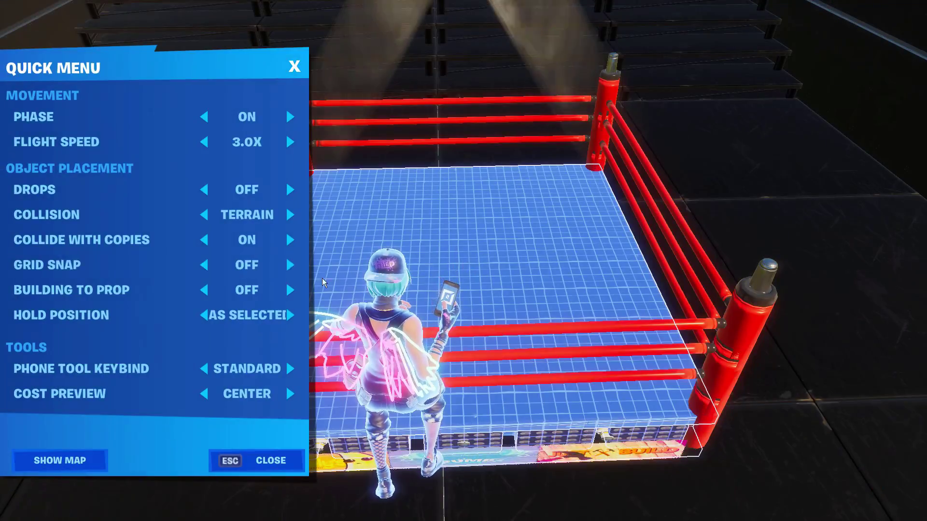
{"action": "key", "text": "Escape"}
Pick up the boxing ring and push and pull it out onto the grid
{"action": "left_click", "coordinate": [463, 260]}
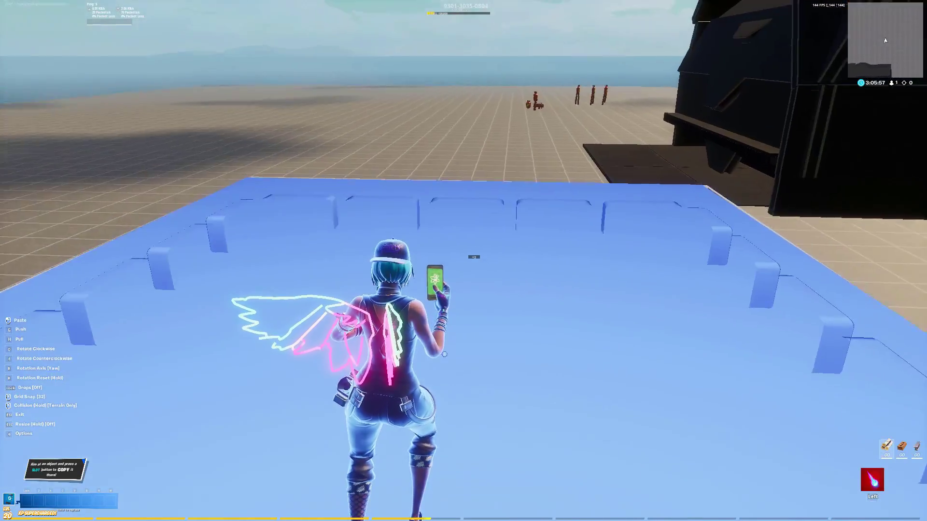
{"action": "key", "text": "g"}
{"action": "key", "text": "h"}
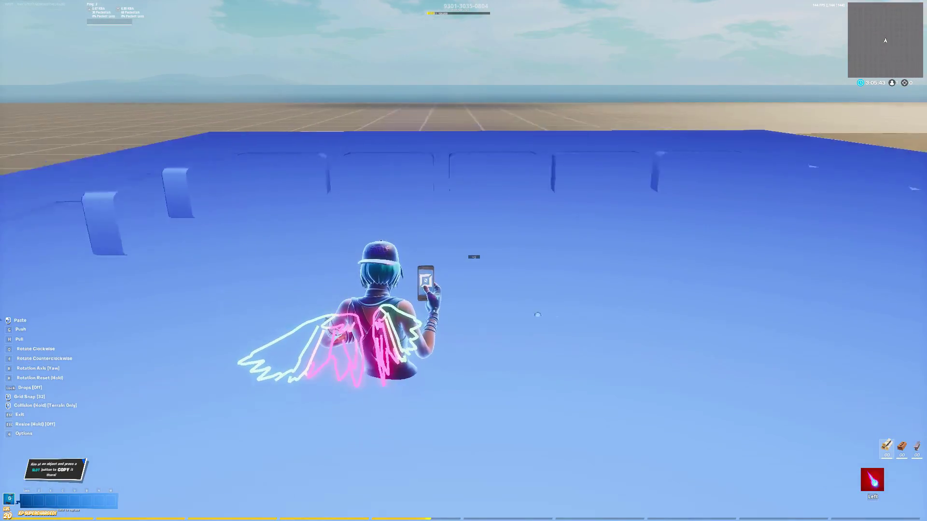
Set down the ring and copy dark platforms into a grid layout
{"action": "left_click", "coordinate": [463, 261]}
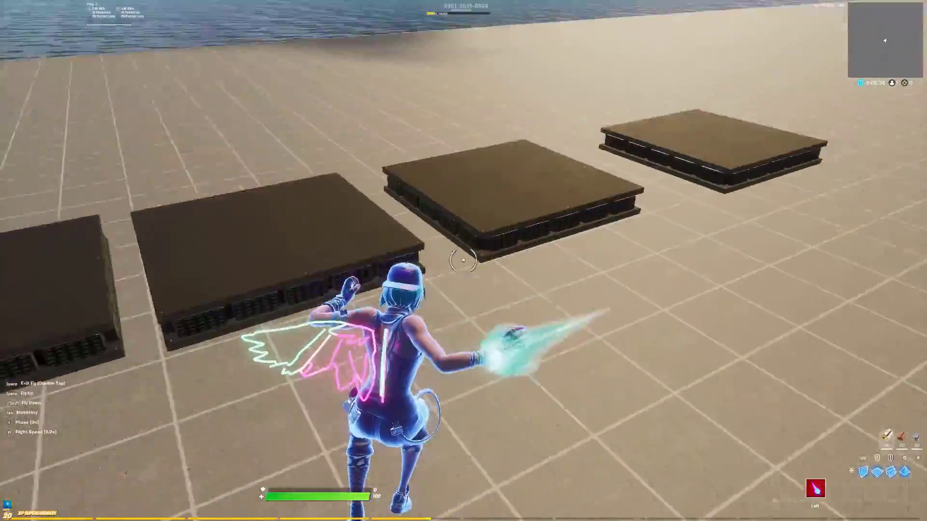
{"action": "left_click", "coordinate": [464, 260]}
{"action": "key", "text": "g"}
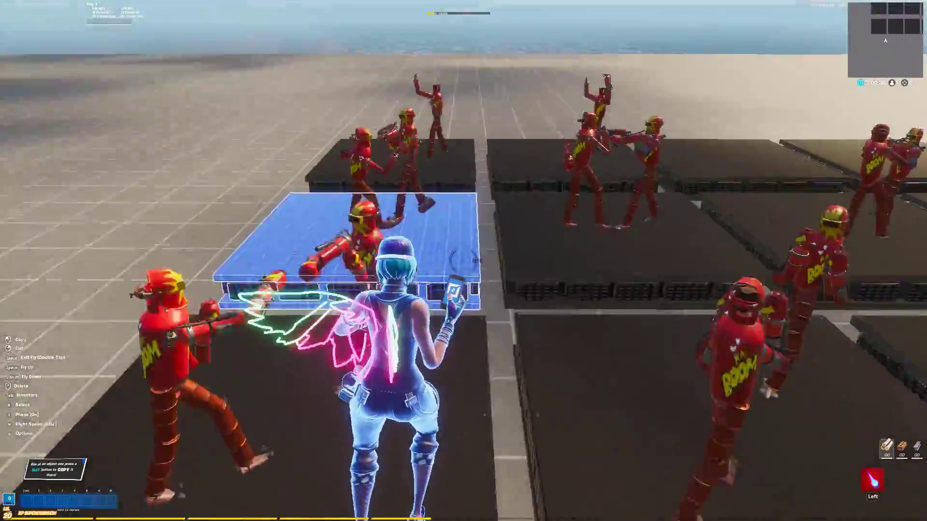
{"action": "left_click", "coordinate": [463, 260]}
{"action": "left_click", "coordinate": [463, 261]}
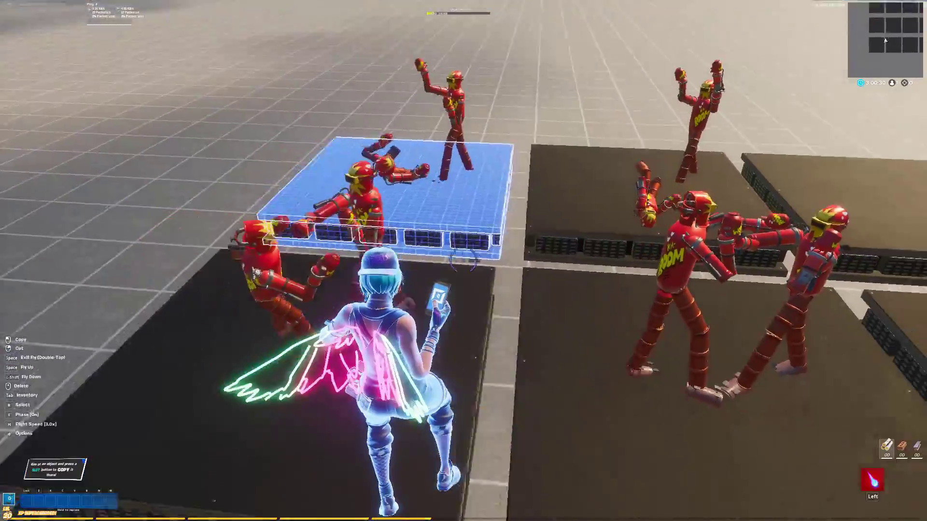
{"action": "left_click", "coordinate": [464, 261]}
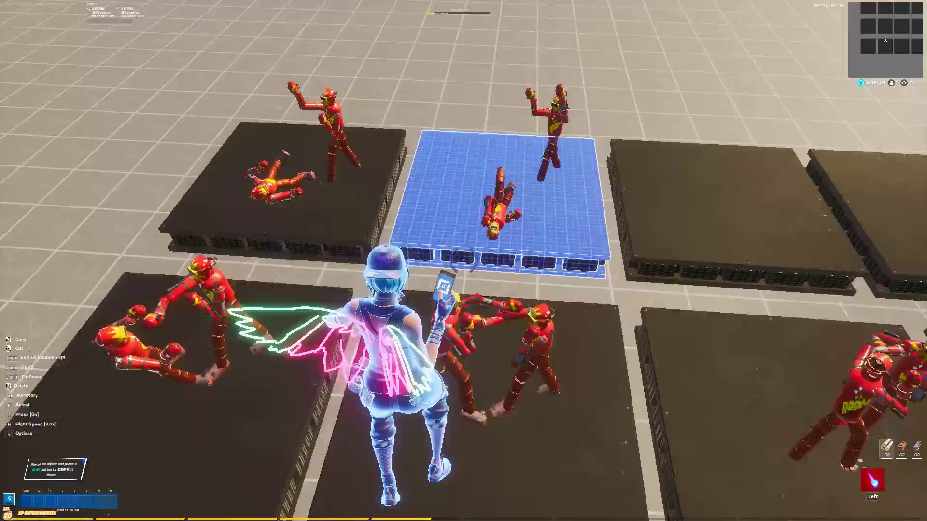
Select a platform together with its posed robot and copy them
{"action": "key", "text": "r"}
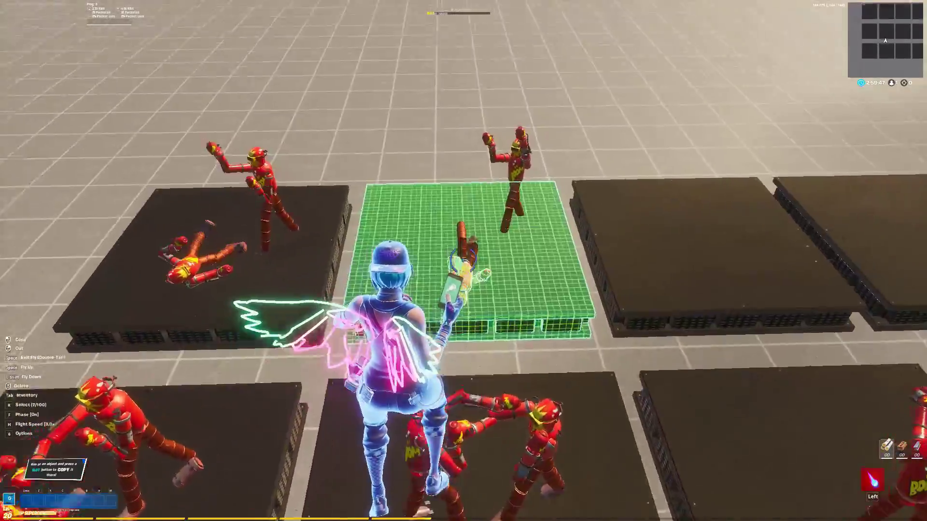
{"action": "key", "text": "r"}
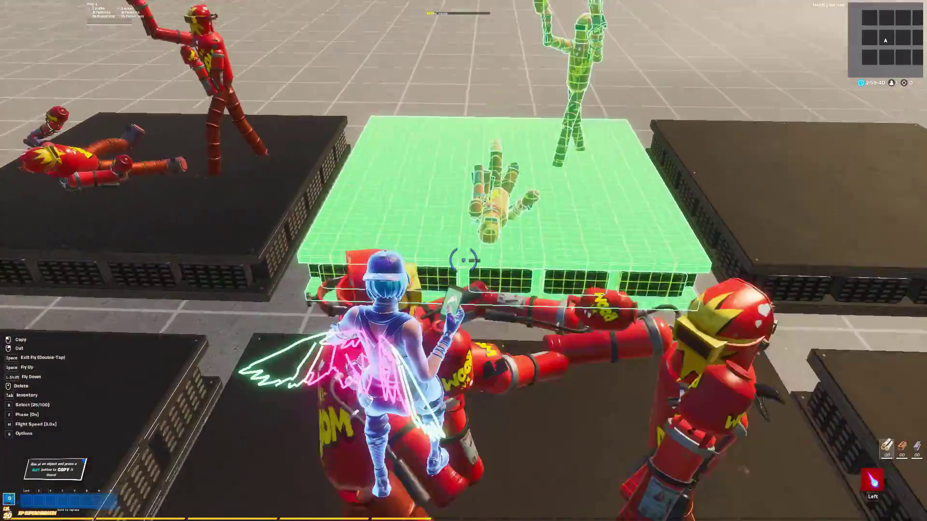
{"action": "left_click", "coordinate": [464, 260]}
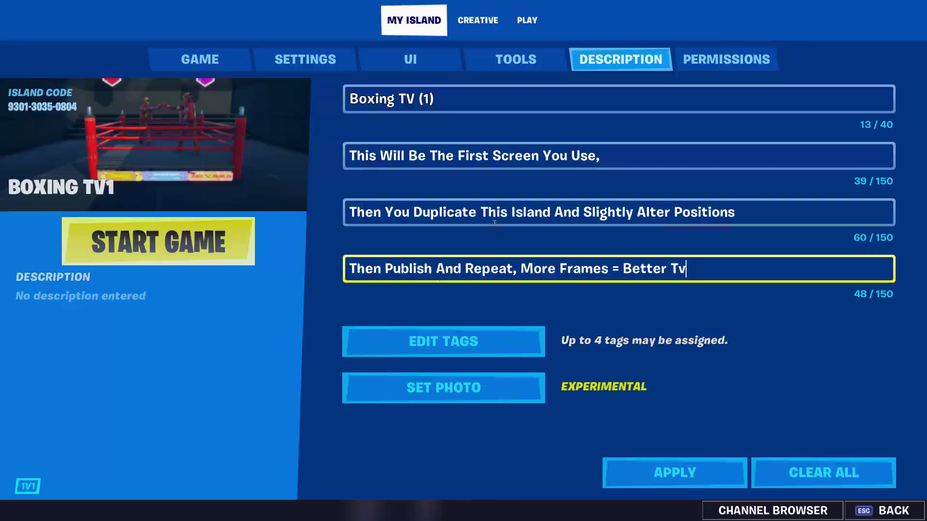
Set the island photo to a framed shot of the boxing ring and leave publishing
{"action": "left_click", "coordinate": [441, 394]}
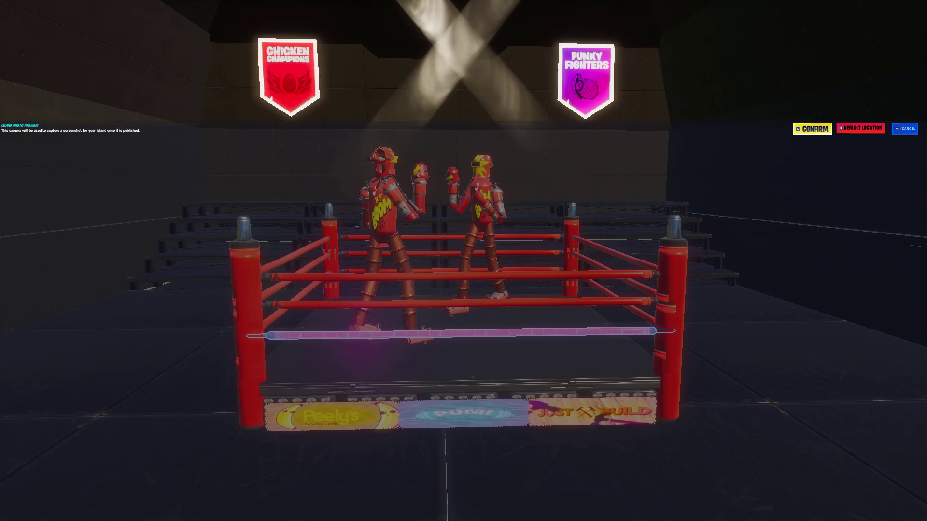
{"action": "key", "text": "e"}
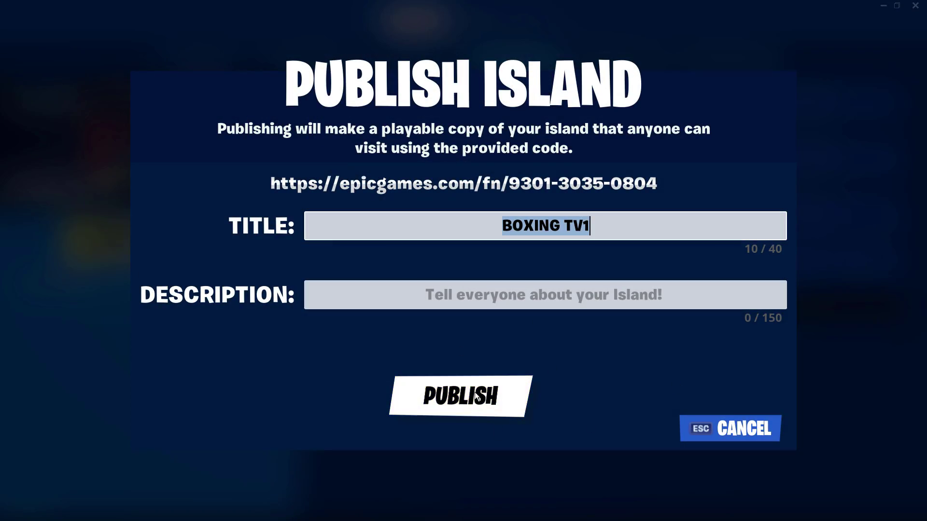
{"action": "key", "text": "Escape"}
{"action": "key", "text": "Escape"}
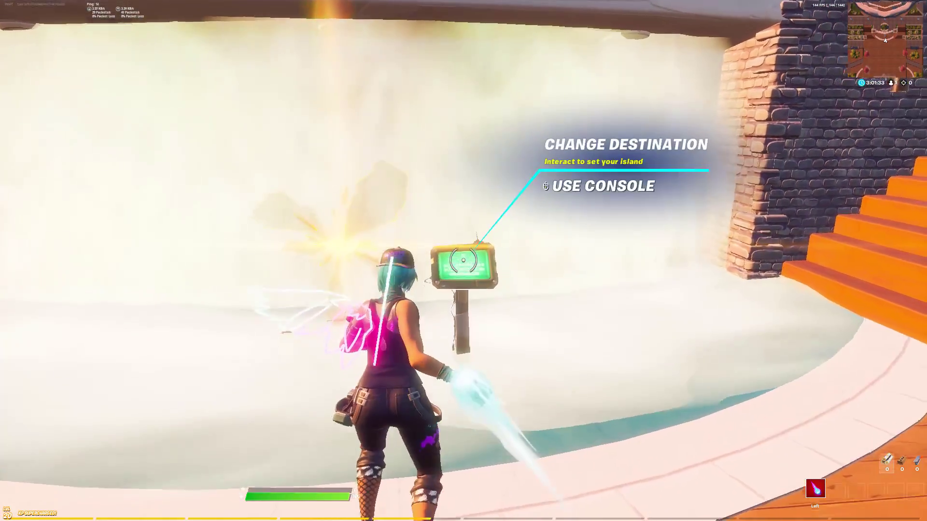
Duplicate the boxing TV island and rename the copy BOXING TV (2)
{"action": "key", "text": "e"}
{"action": "left_click", "coordinate": [285, 421]}
{"action": "key", "text": "BackSpace"}
{"action": "type", "text": "2)"}
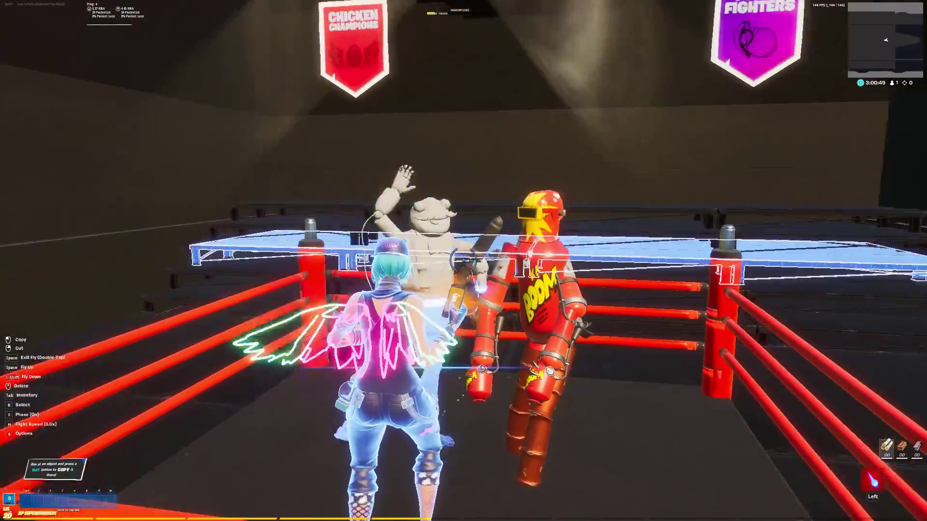
Copy the boxing ring platform and paste it in place
{"action": "key", "text": "w"}
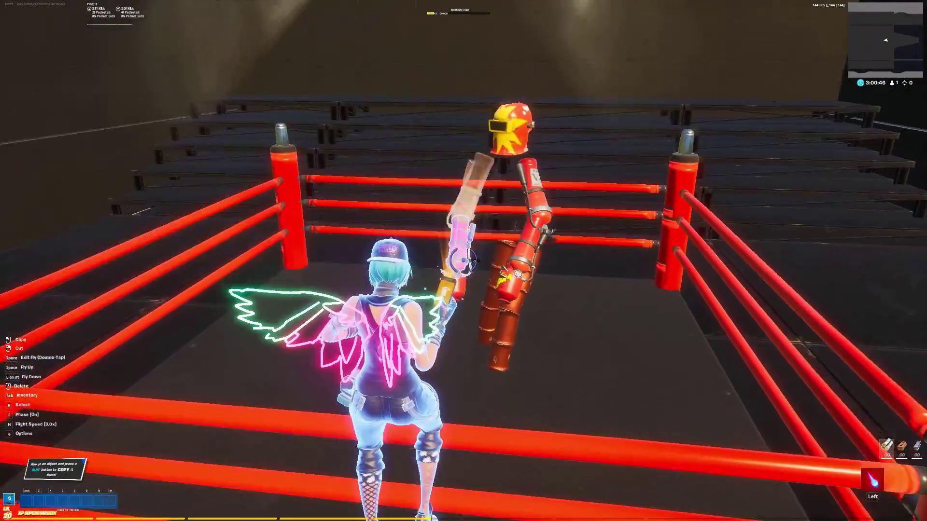
{"action": "key", "text": "s"}
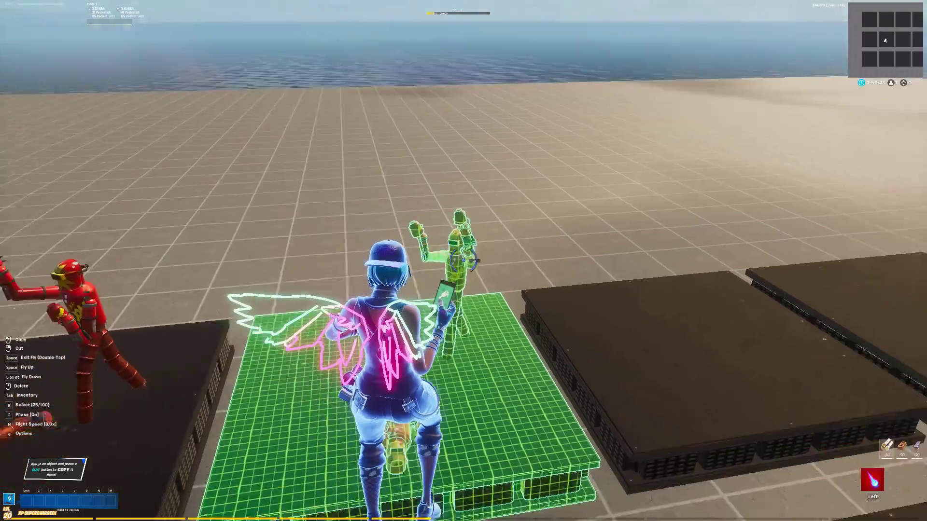
{"action": "key", "text": "s"}
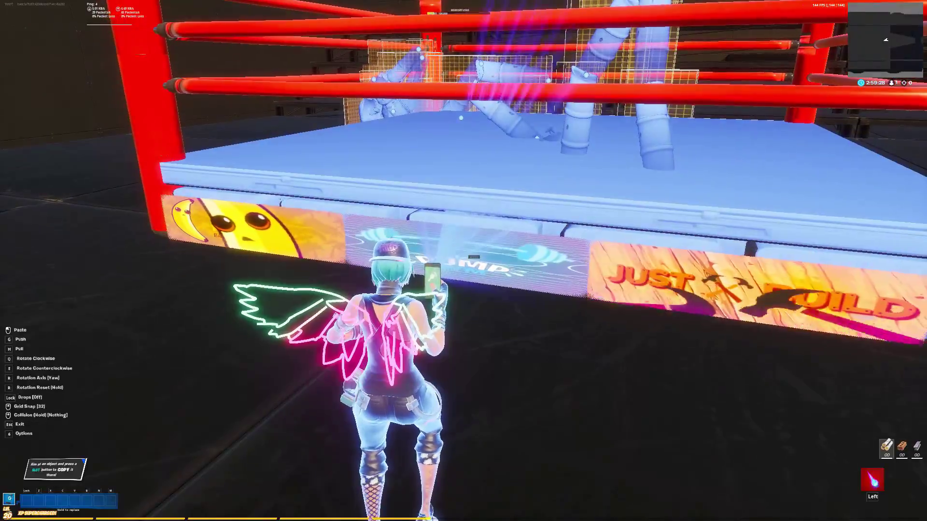
{"action": "left_click", "coordinate": [463, 260]}
Capture the placed ring as the island photo preview and confirm it
{"action": "key", "text": "s"}
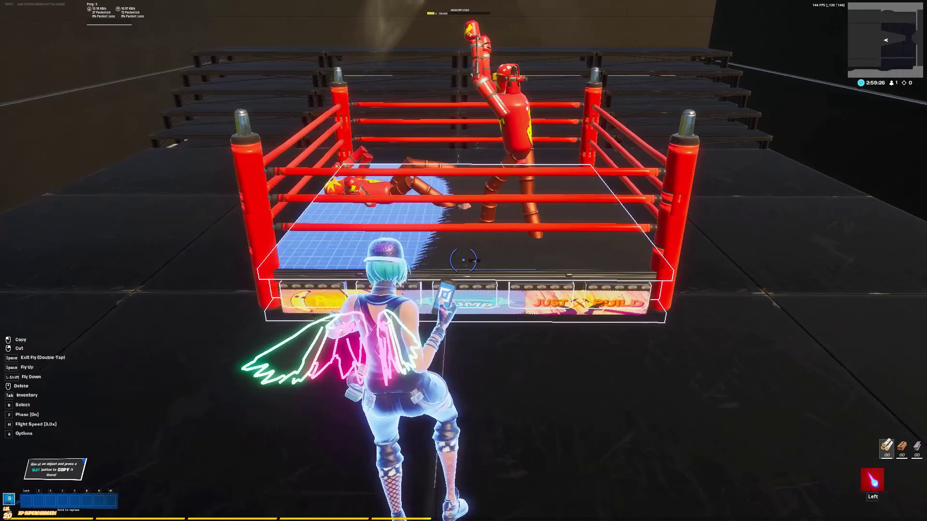
{"action": "key", "text": "Escape"}
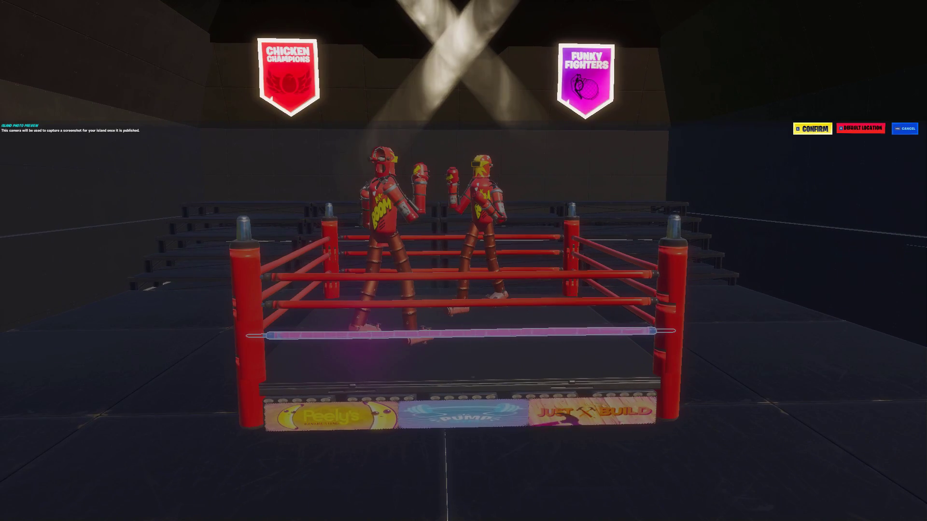
{"action": "key", "text": "e"}
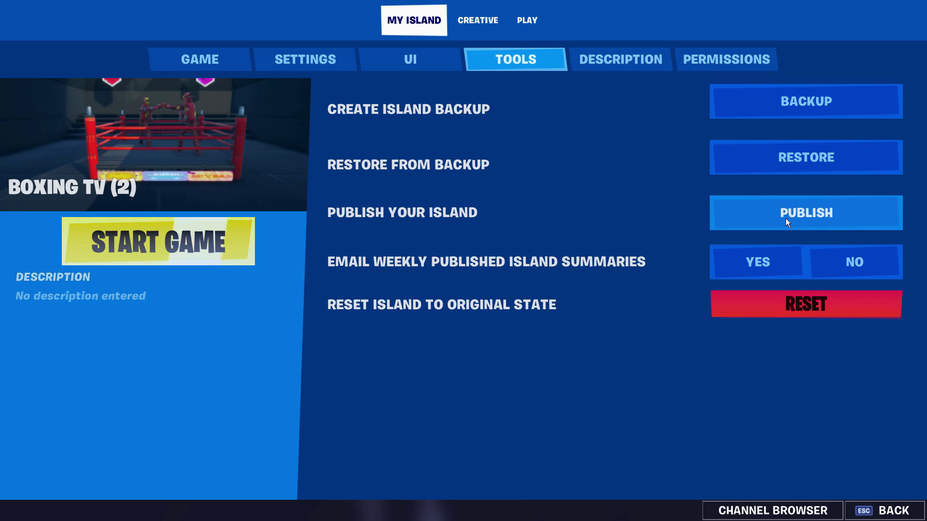
Cancel publishing the island and return to the blank matchmaking portal
{"action": "left_click", "coordinate": [786, 218]}
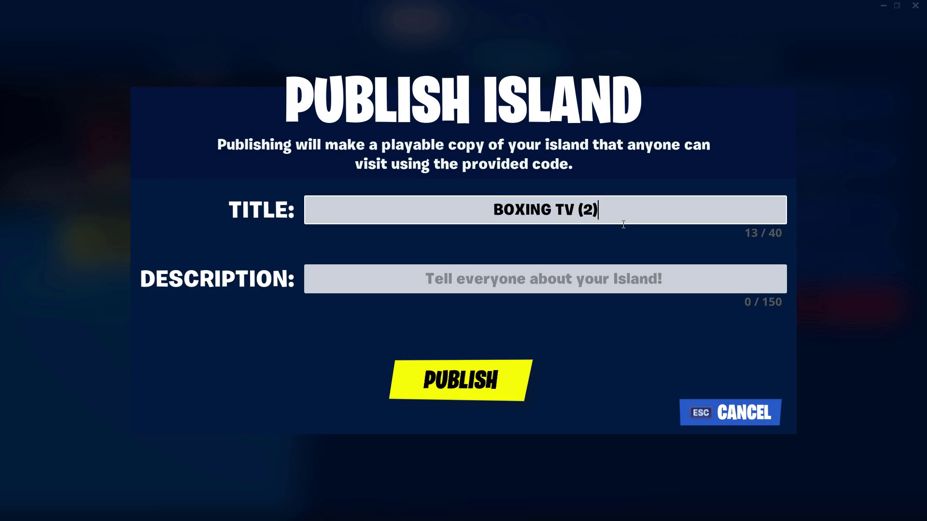
{"action": "key", "text": "Escape"}
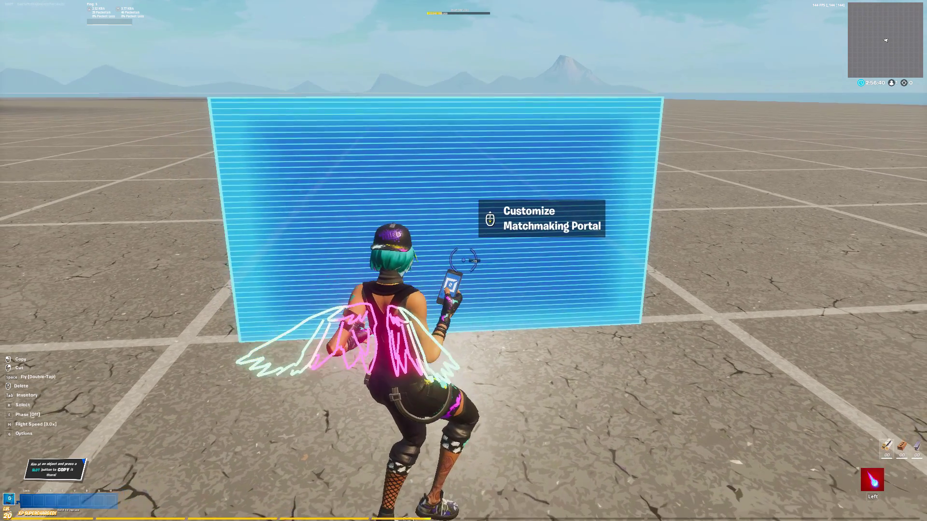
{"action": "key", "text": "s"}
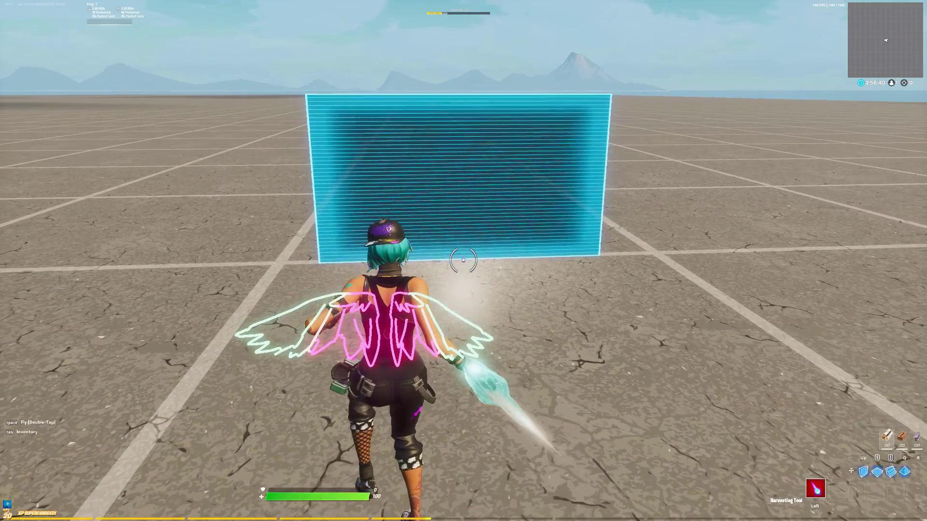
{"action": "key", "text": "1"}
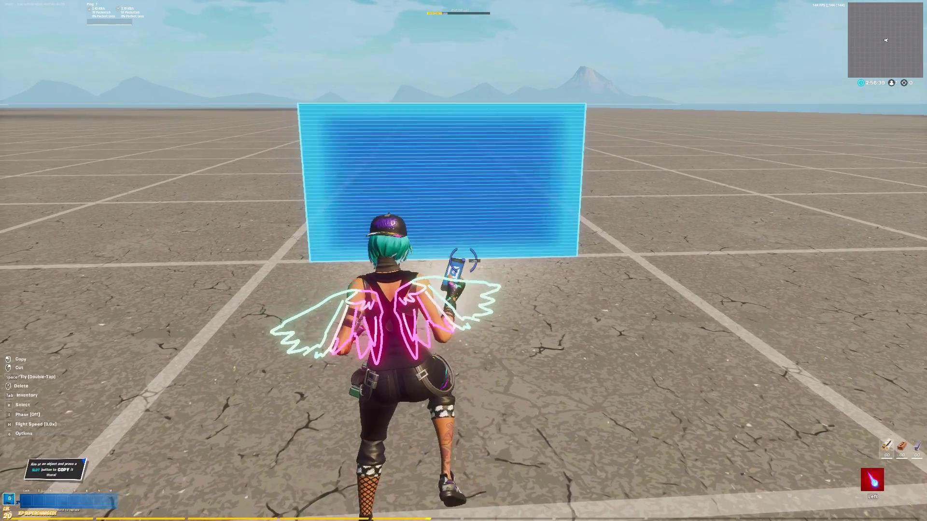
{"action": "key", "text": "1"}
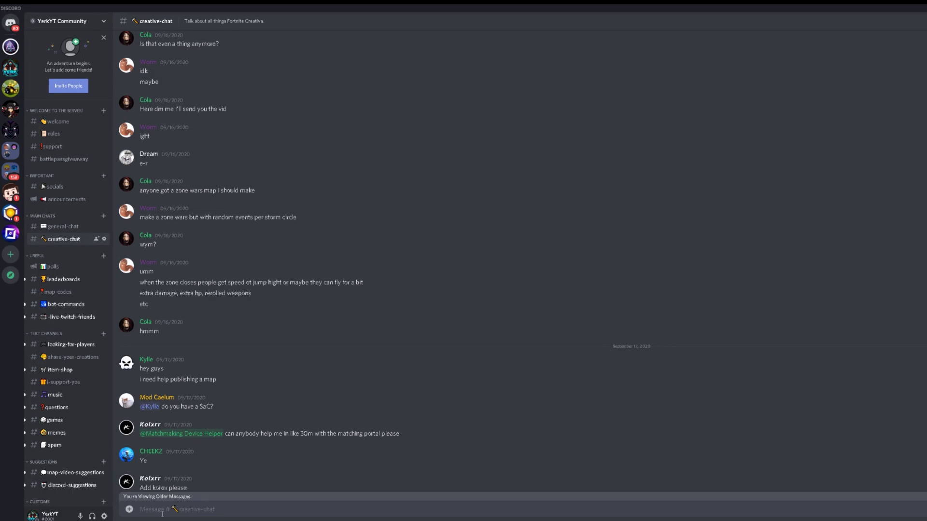
{"action": "type", "text": "@match"}
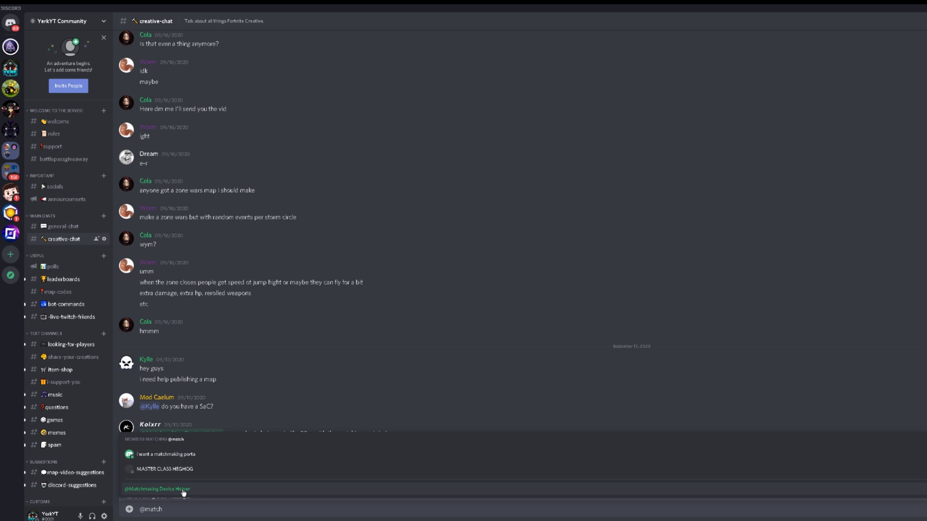
{"action": "left_click", "coordinate": [183, 491]}
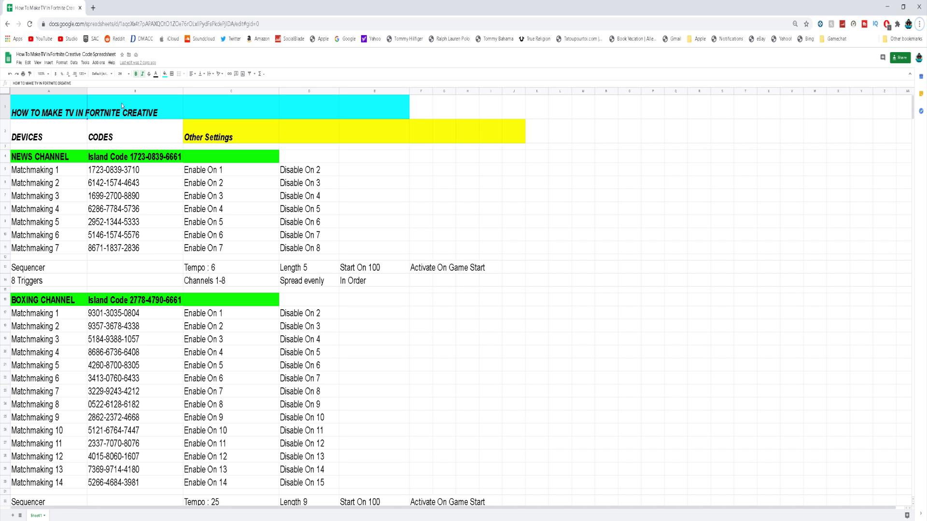
Review the sheet's island codes and enable/disable channels for Matchmaking 1 through 5
{"action": "scroll", "coordinate": [43, 140], "scroll_direction": "down", "scroll_amount": 1}
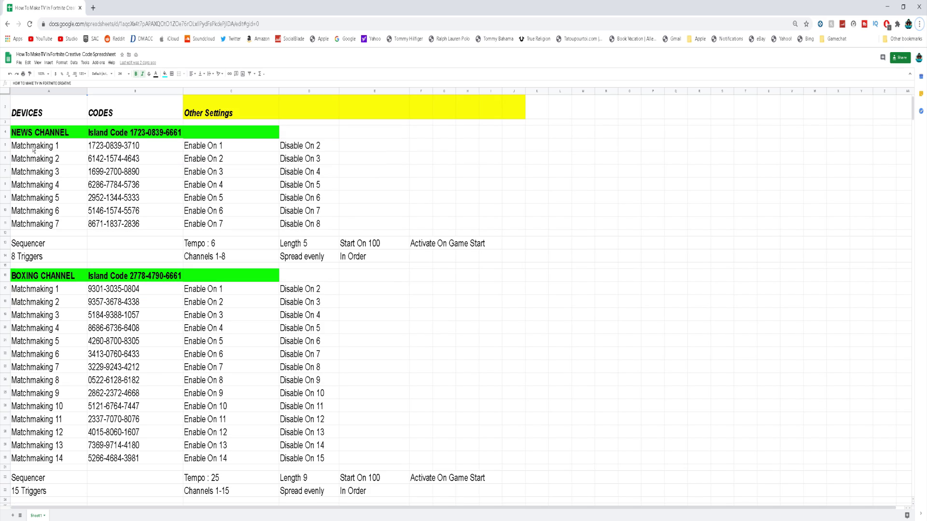
{"action": "scroll", "coordinate": [26, 140], "scroll_direction": "up", "scroll_amount": 1}
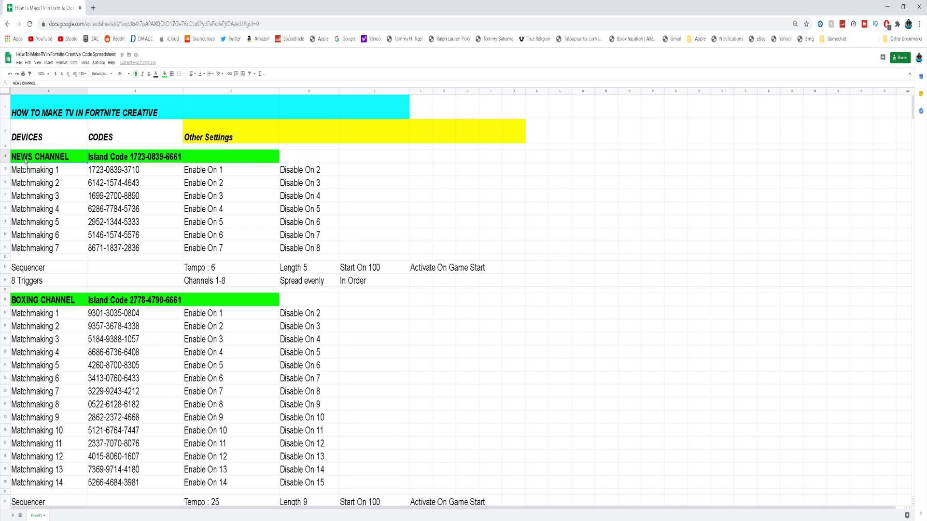
{"action": "scroll", "coordinate": [67, 264], "scroll_direction": "down", "scroll_amount": 1}
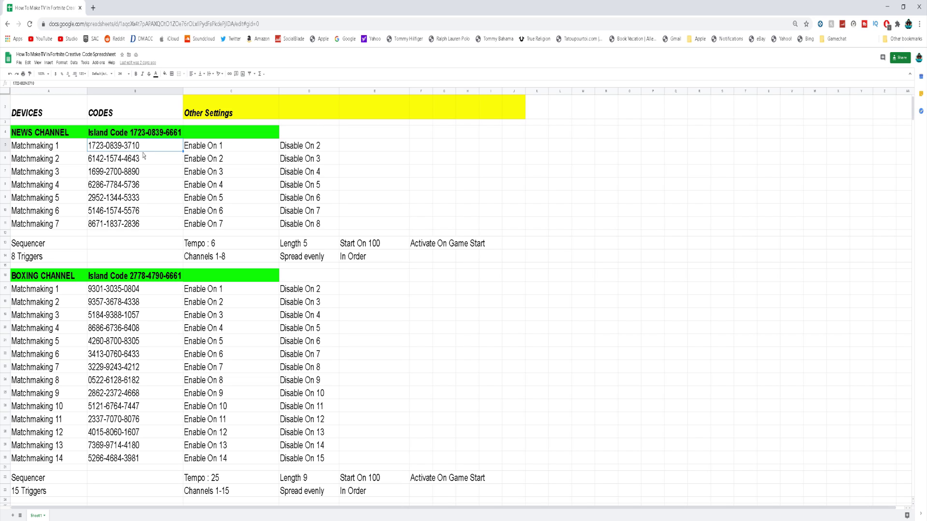
{"action": "left_click", "coordinate": [210, 149]}
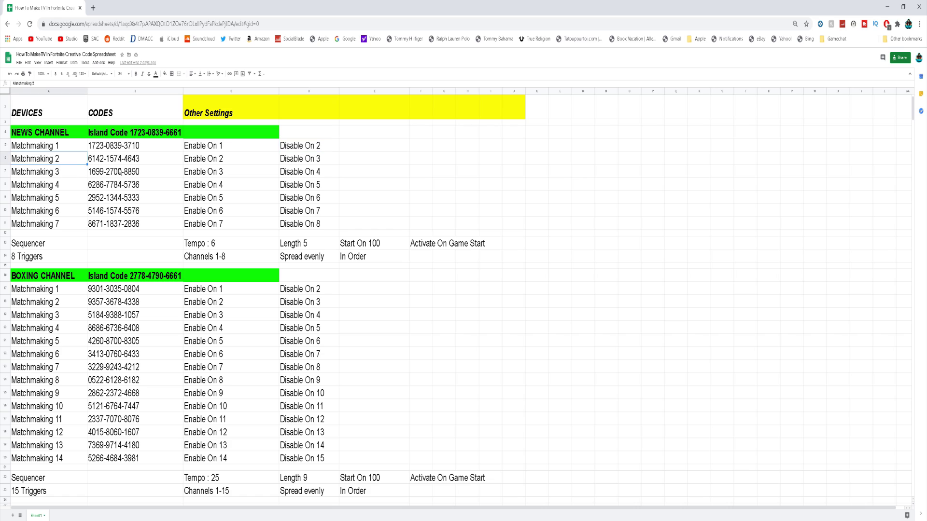
{"action": "left_click", "coordinate": [199, 162]}
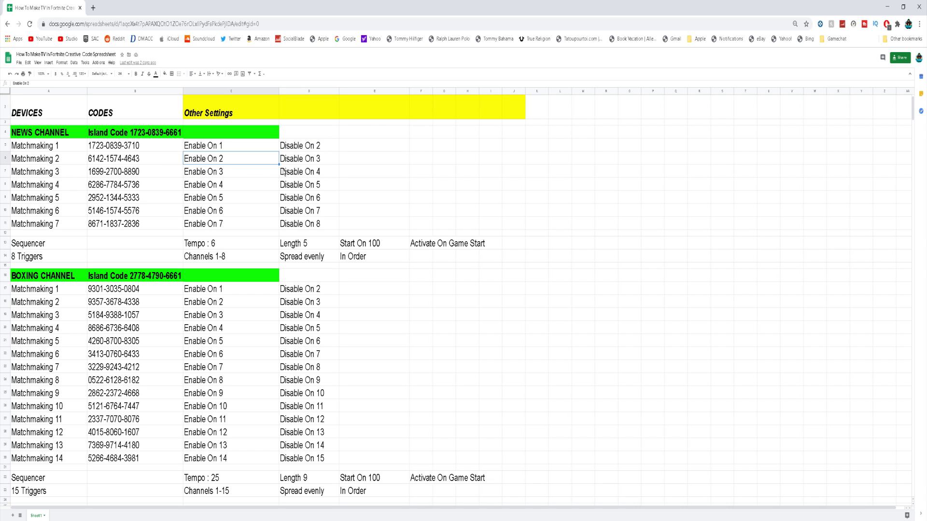
{"action": "left_click", "coordinate": [101, 173]}
{"action": "left_click", "coordinate": [198, 177]}
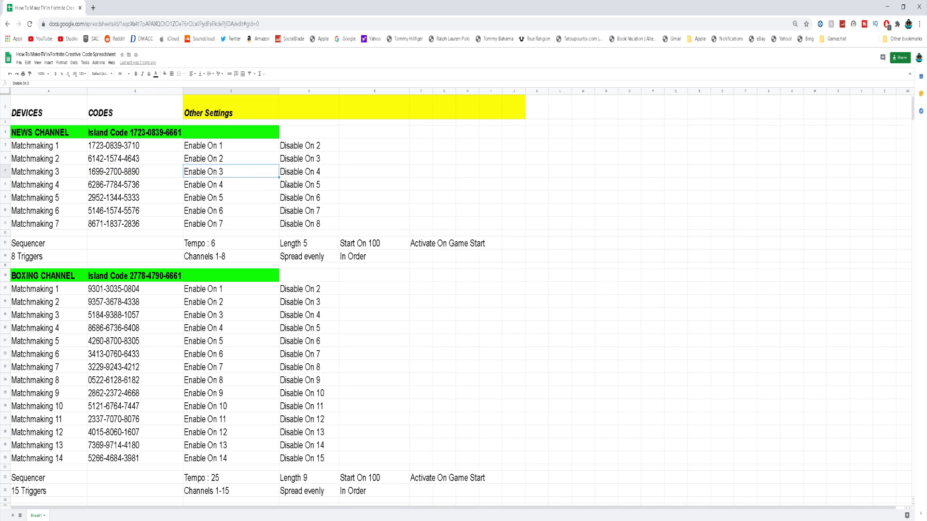
{"action": "left_click", "coordinate": [118, 189]}
{"action": "left_click", "coordinate": [202, 189]}
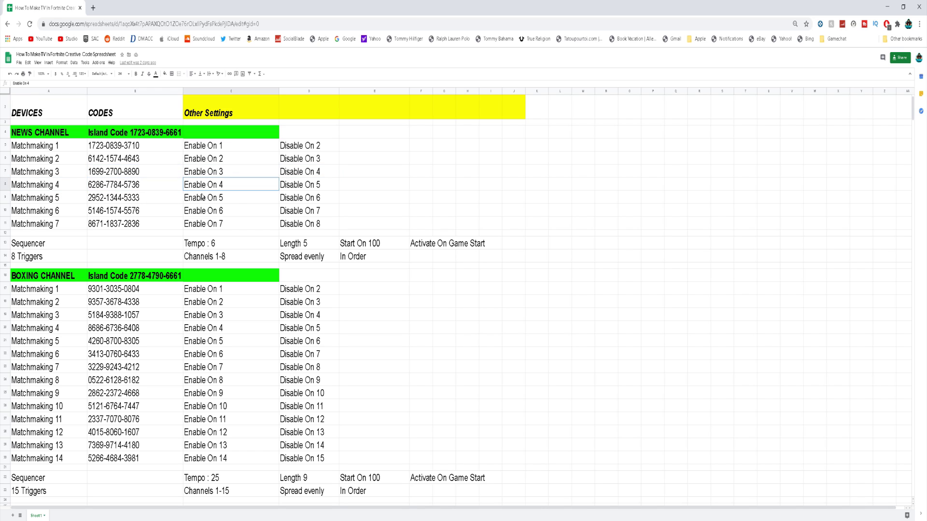
{"action": "left_click", "coordinate": [92, 211]}
{"action": "left_click", "coordinate": [203, 210]}
Set the portal's island code to 9357-3678-4 and save its settings
{"action": "left_click", "coordinate": [304, 211]}
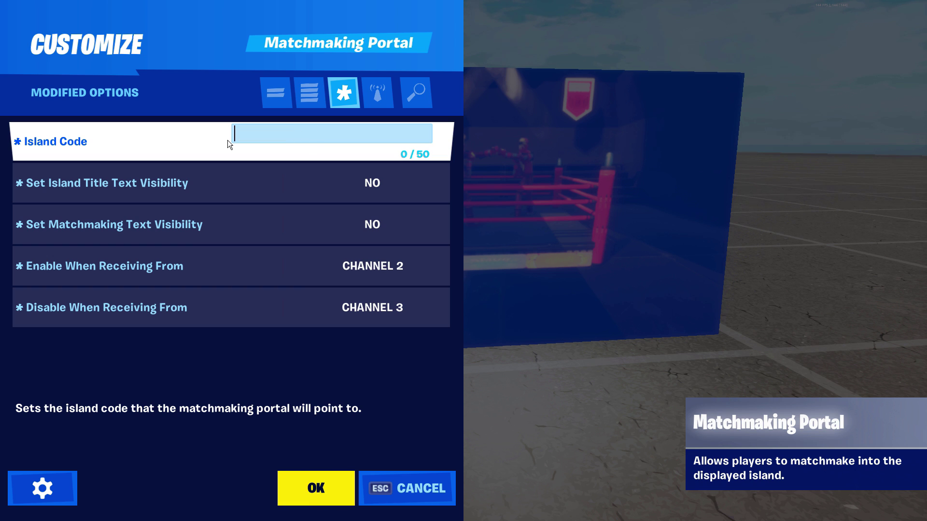
{"action": "type", "text": "9357-3678-4"}
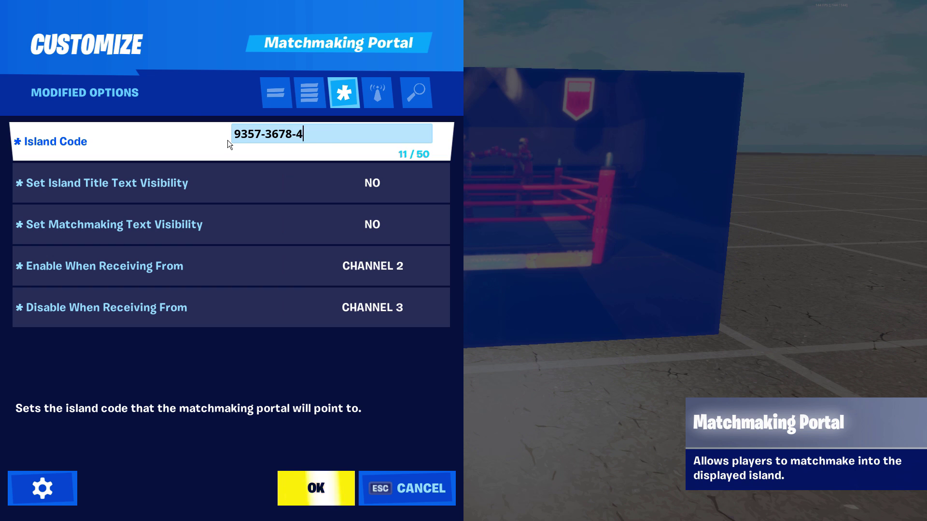
{"action": "key", "text": "Escape"}
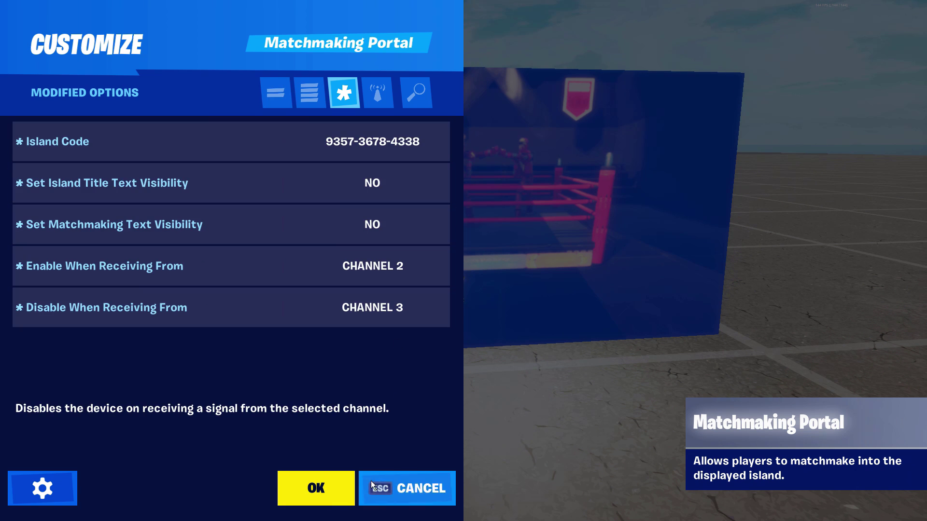
{"action": "left_click", "coordinate": [329, 488]}
{"action": "key", "text": "1"}
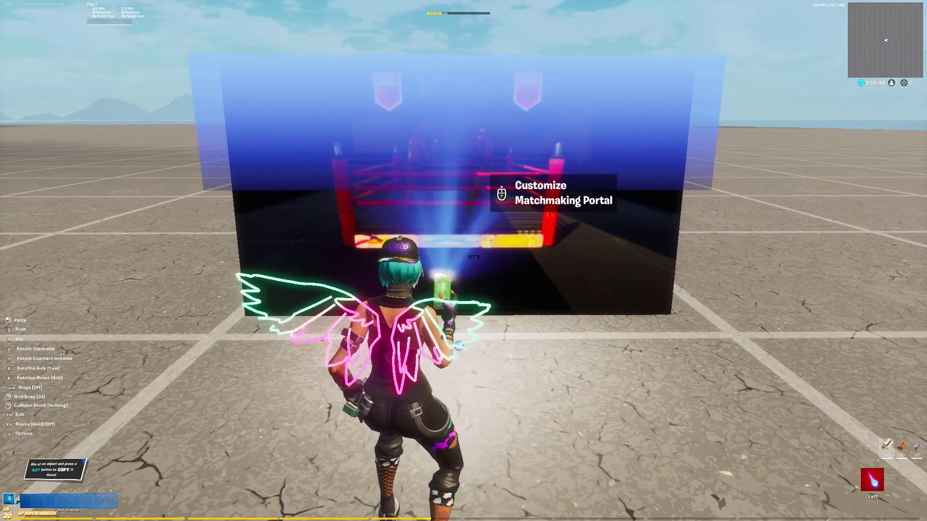
{"action": "middle_click", "coordinate": [469, 269]}
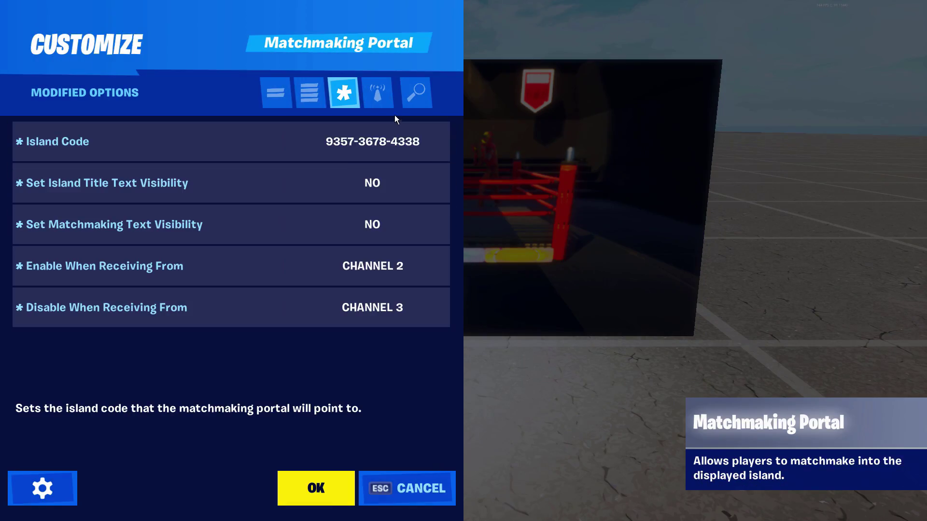
{"action": "left_click", "coordinate": [220, 136]}
{"action": "type", "text": "5184-9388-1057"}
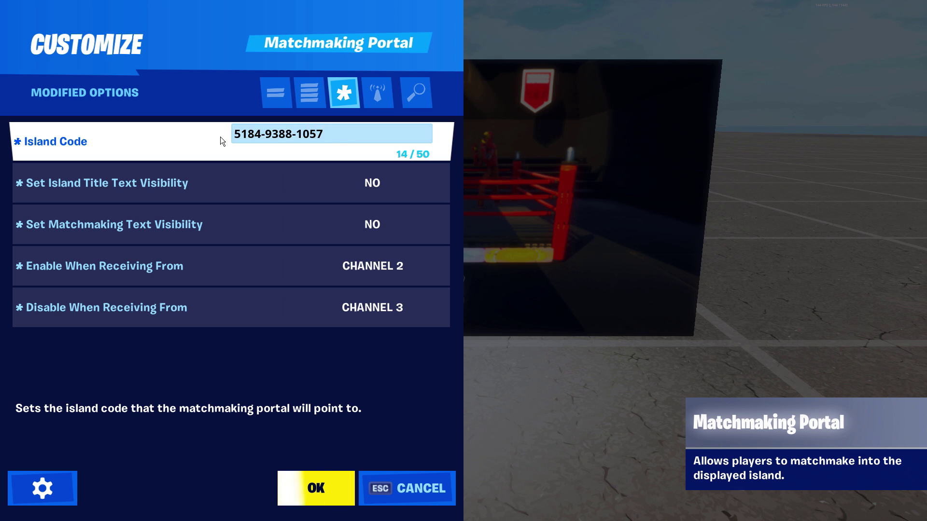
{"action": "key", "text": "Return"}
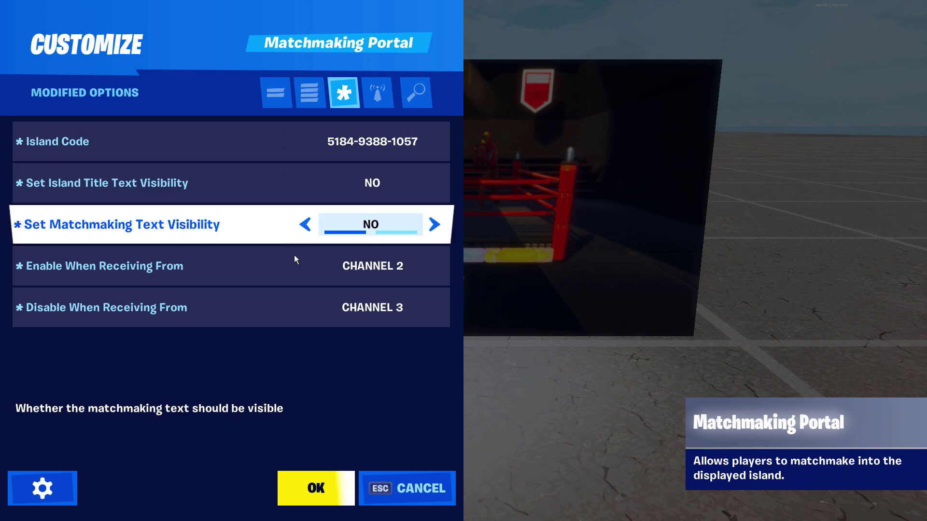
{"action": "left_click", "coordinate": [372, 266]}
{"action": "left_click", "coordinate": [372, 312]}
{"action": "left_click", "coordinate": [334, 500]}
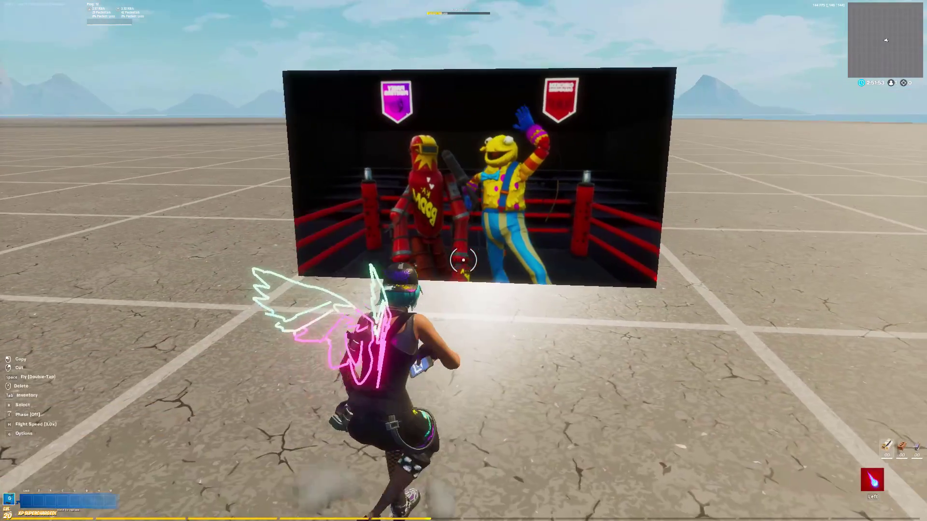
{"action": "left_click", "coordinate": [463, 261]}
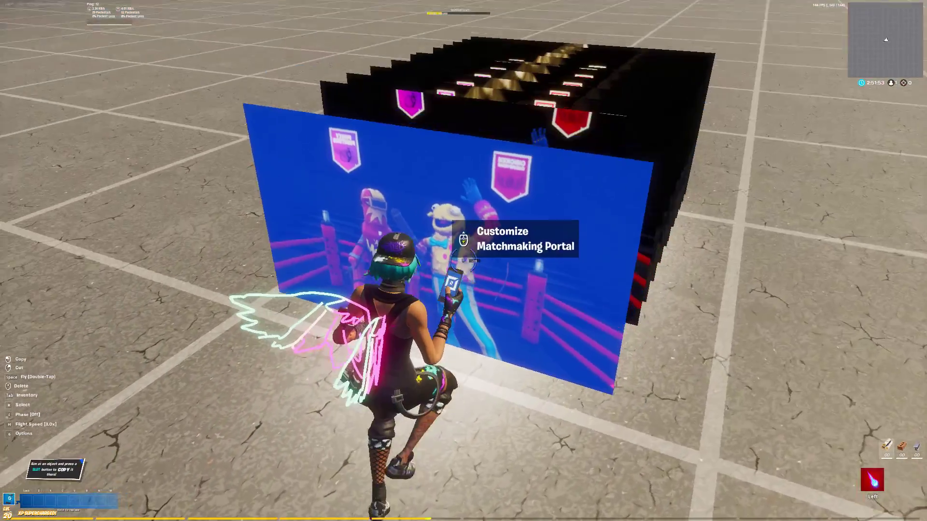
Place the blue screen part from the Arctic Base Parts Gallery into the world
{"action": "key", "text": "Tab"}
{"action": "scroll", "coordinate": [356, 254], "scroll_direction": "down", "scroll_amount": 3}
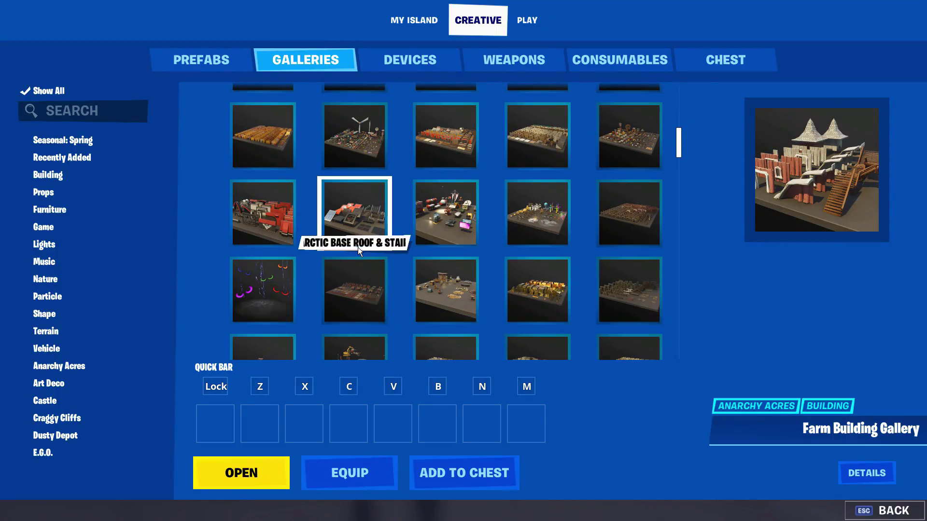
{"action": "left_click", "coordinate": [457, 222]}
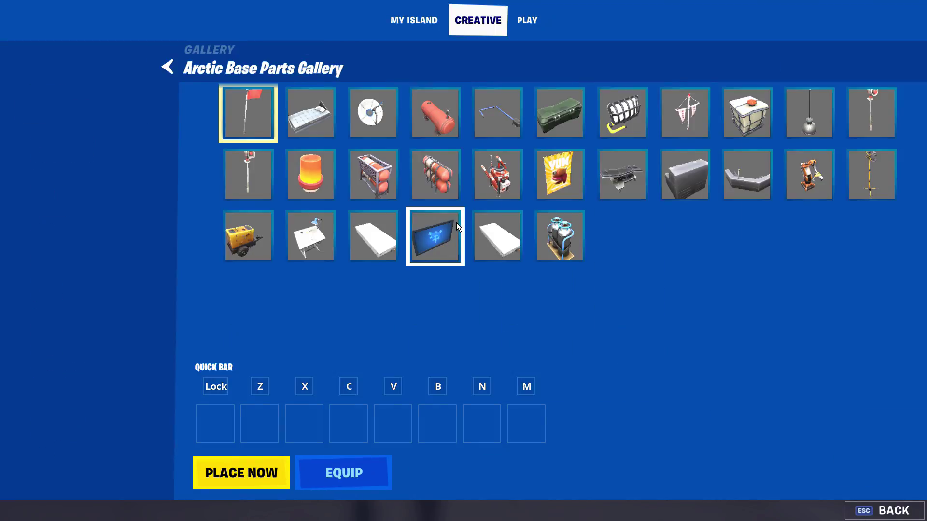
{"action": "left_click", "coordinate": [437, 243]}
{"action": "left_click", "coordinate": [269, 468]}
Shift the screen left to frame the matchmaking portal, copy it, and bring up the devices
{"action": "left_click", "coordinate": [464, 261]}
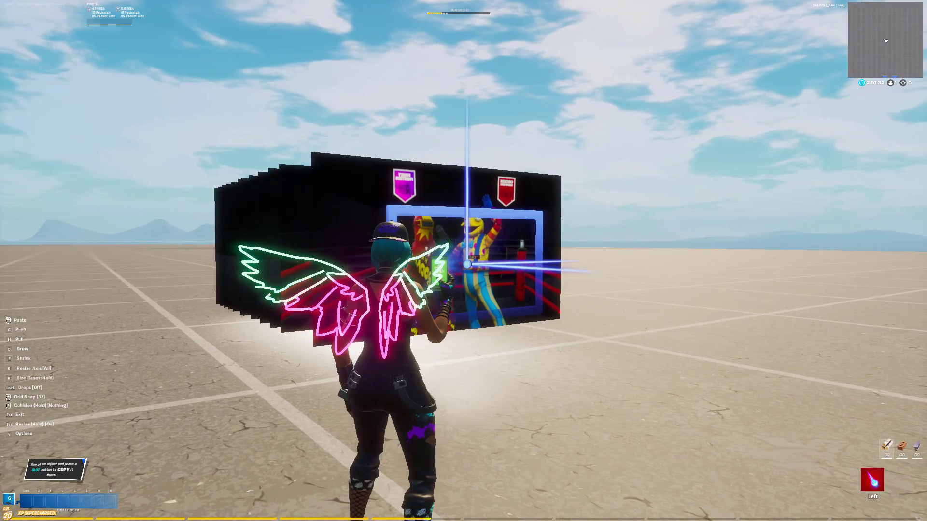
{"action": "key", "text": "a"}
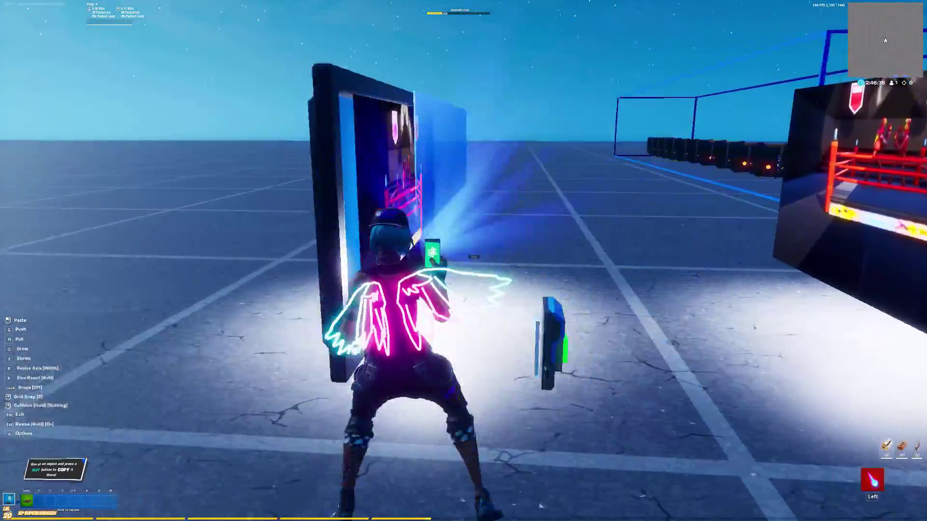
{"action": "left_click", "coordinate": [463, 261]}
{"action": "left_click", "coordinate": [463, 261]}
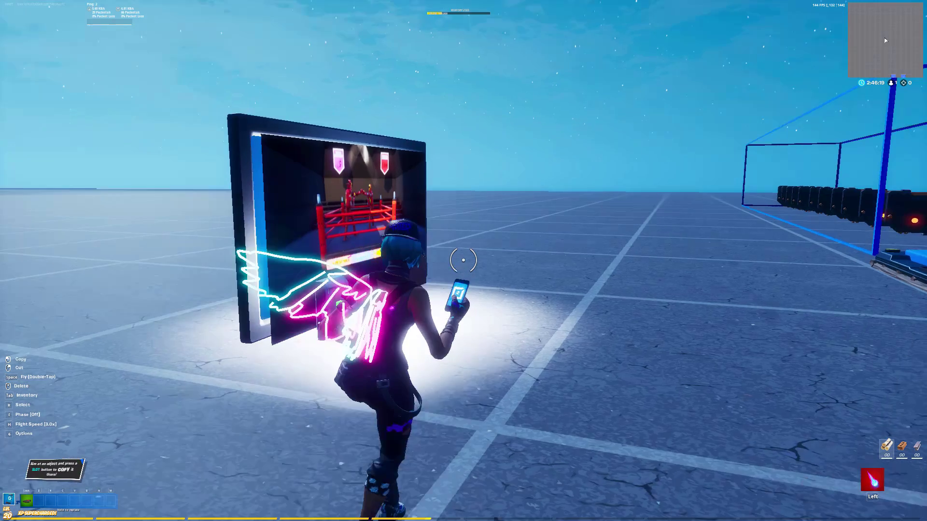
{"action": "key", "text": "Tab"}
{"action": "scroll", "coordinate": [294, 206], "scroll_direction": "down", "scroll_amount": 5}
Equip the Sequencer and Trigger devices from the Devices list
{"action": "scroll", "coordinate": [307, 209], "scroll_direction": "down", "scroll_amount": 1}
{"action": "left_click", "coordinate": [263, 251]}
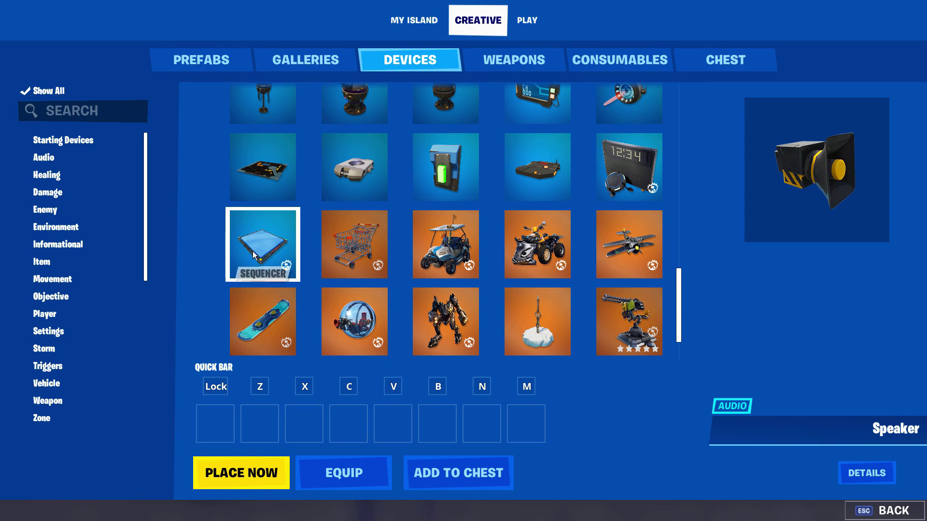
{"action": "left_click", "coordinate": [235, 477]}
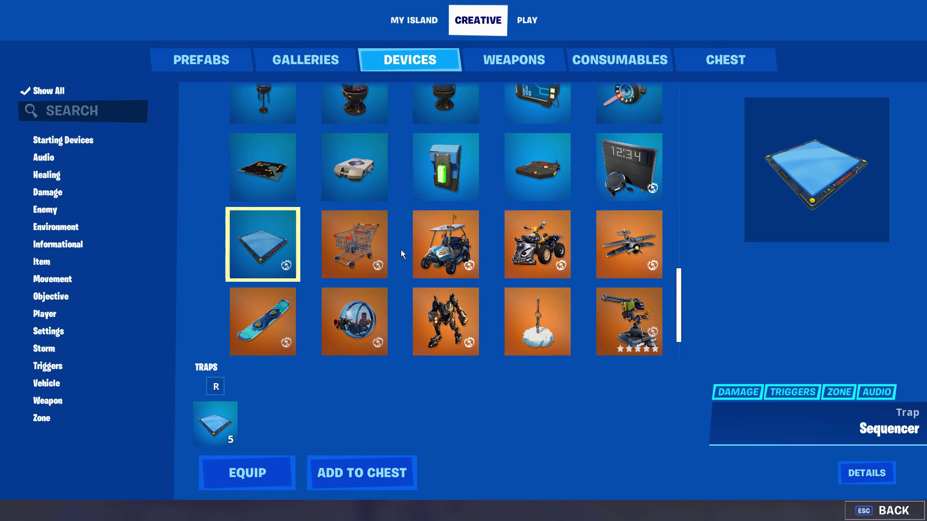
{"action": "left_click", "coordinate": [546, 171]}
{"action": "left_click", "coordinate": [346, 479]}
{"action": "key", "text": "Escape"}
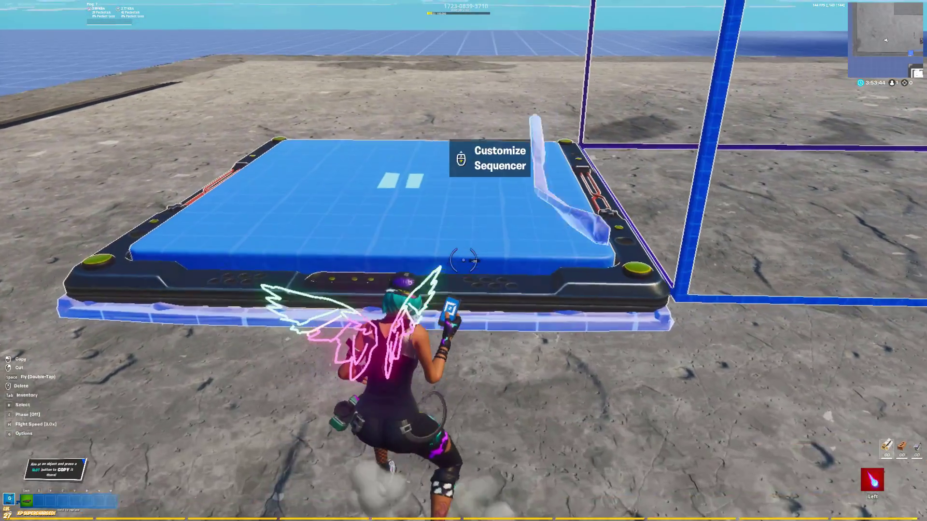
Set the Sequencer tempo to 22 bpm and Activate on Game Phase to Game Start
{"action": "middle_click", "coordinate": [464, 260]}
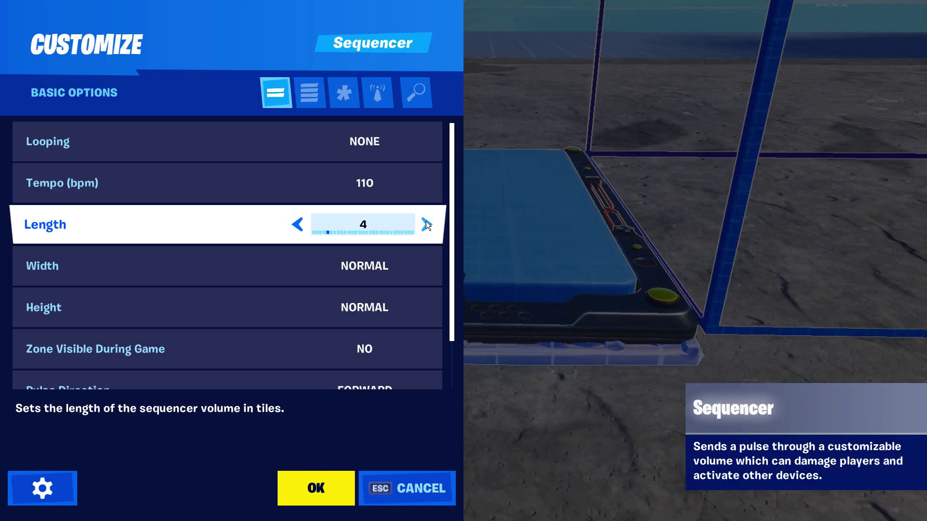
{"action": "left_click", "coordinate": [303, 190]}
{"action": "left_click_drag", "start_coordinate": [303, 190], "coordinate": [305, 190]}
{"action": "key", "text": "e"}
{"action": "scroll", "coordinate": [344, 311], "scroll_direction": "down", "scroll_amount": 3}
{"action": "left_click", "coordinate": [358, 286]}
{"action": "left_click", "coordinate": [344, 292]}
{"action": "left_click", "coordinate": [344, 292]}
{"action": "scroll", "coordinate": [345, 292], "scroll_direction": "down", "scroll_amount": 1}
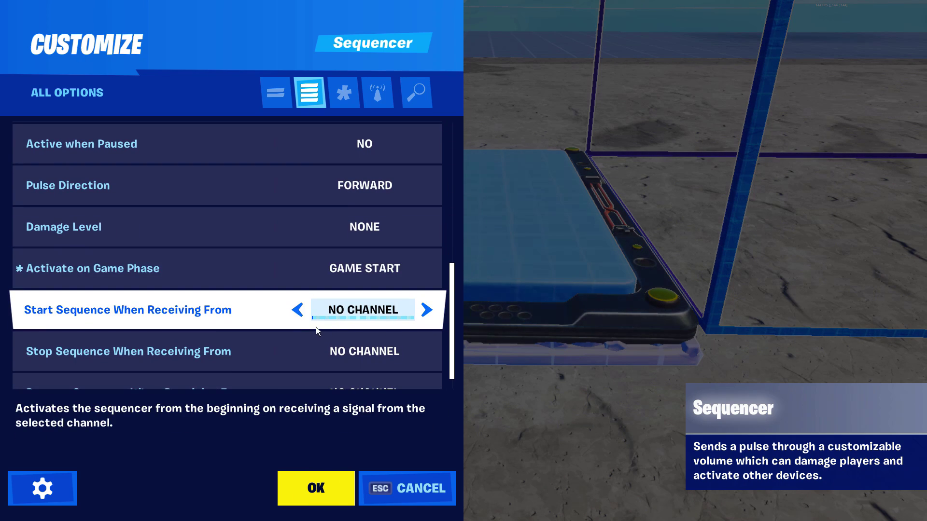
{"action": "left_click", "coordinate": [312, 487]}
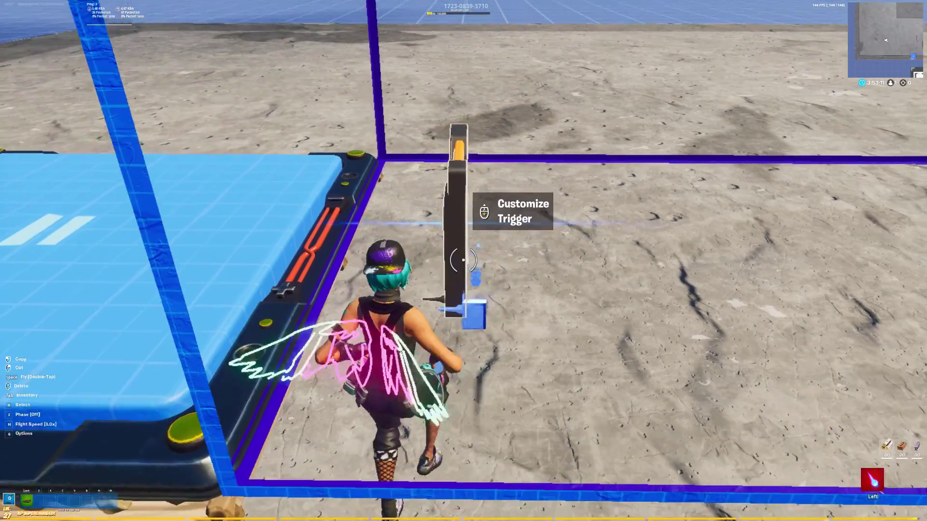
Set the first Trigger to transmit on Channel 1 when triggered
{"action": "key", "text": "e"}
{"action": "left_click", "coordinate": [377, 94]}
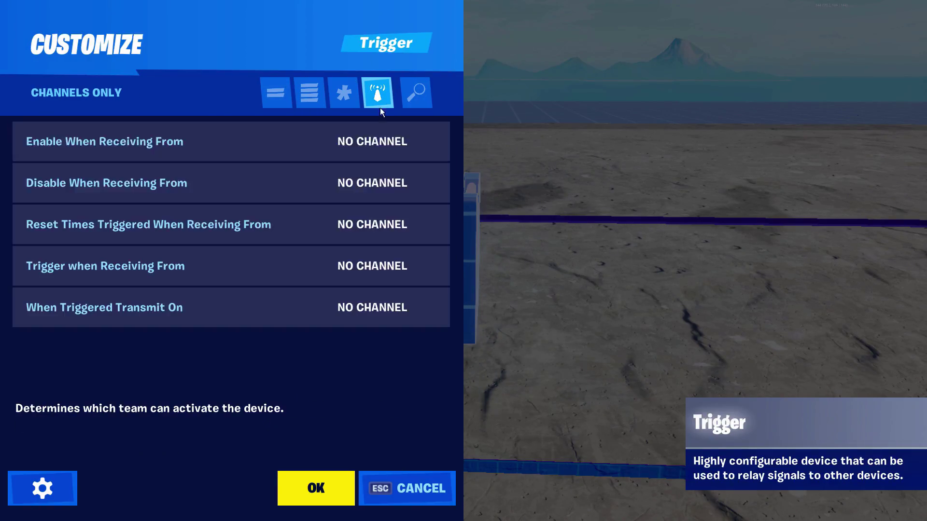
{"action": "left_click", "coordinate": [351, 319]}
{"action": "left_click", "coordinate": [316, 487]}
Copy and paste the trigger, setting the copy to transmit on Channel 2
{"action": "left_click", "coordinate": [463, 261]}
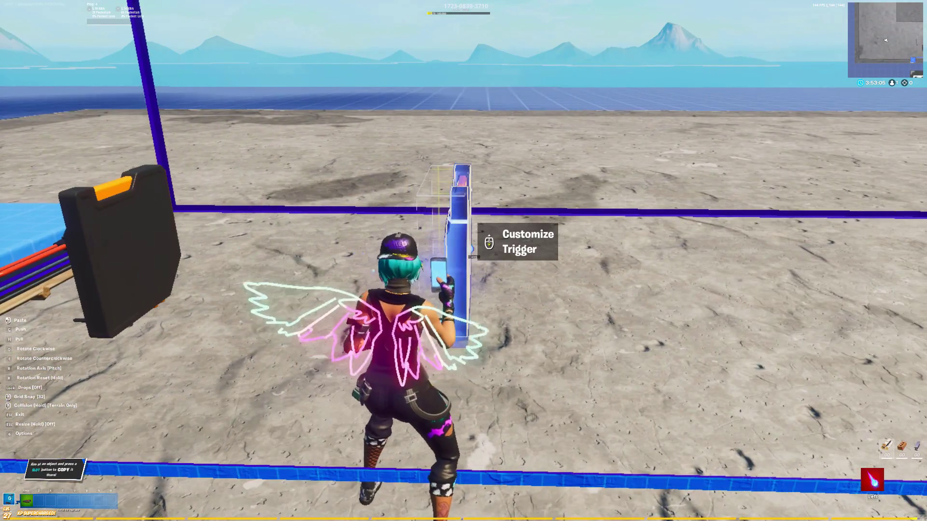
{"action": "left_click", "coordinate": [463, 261]}
{"action": "key", "text": "e"}
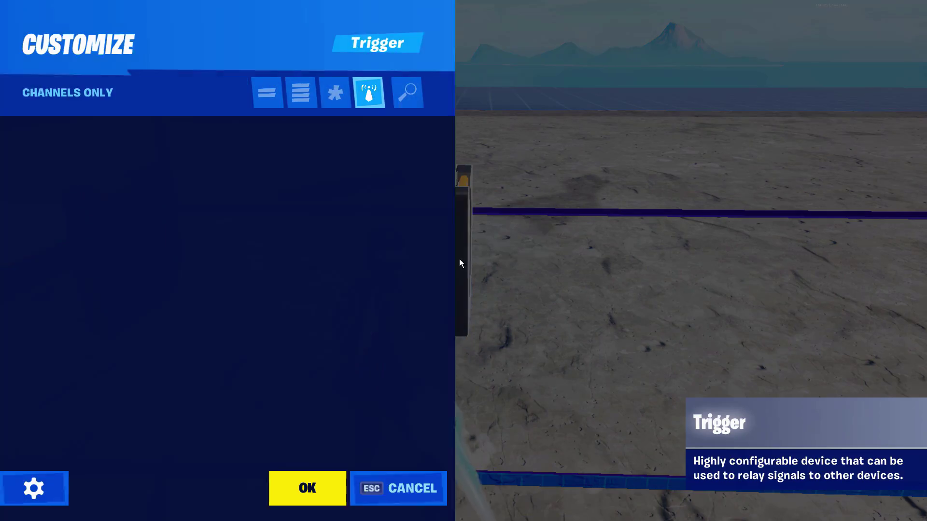
{"action": "left_click", "coordinate": [354, 318]}
{"action": "left_click", "coordinate": [318, 487]}
Paste a third trigger that transmits on Channel 3
{"action": "left_click", "coordinate": [463, 260]}
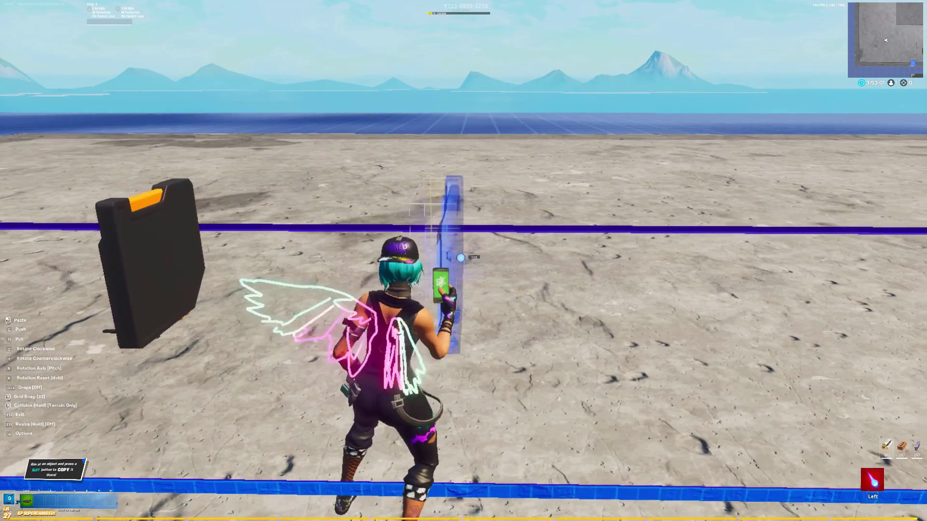
{"action": "left_click", "coordinate": [463, 261]}
{"action": "key", "text": "e"}
{"action": "left_click", "coordinate": [378, 326]}
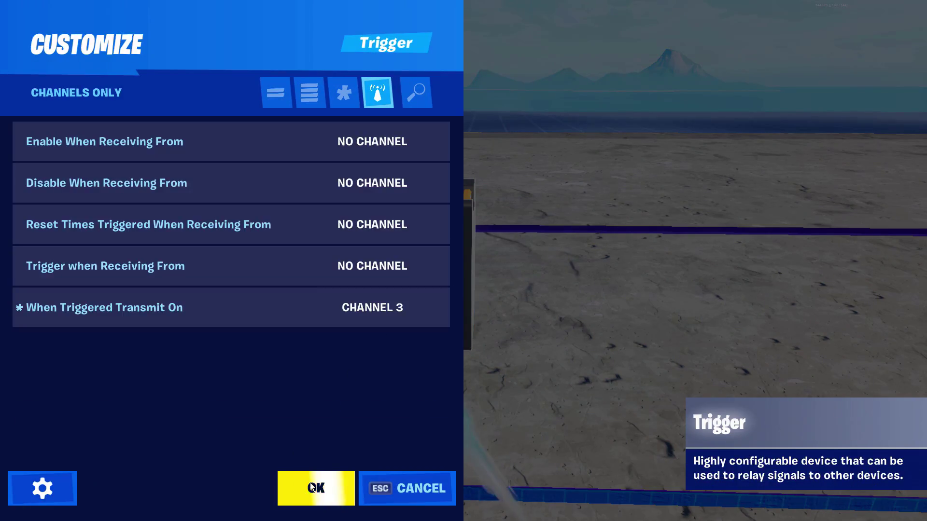
{"action": "left_click", "coordinate": [309, 485]}
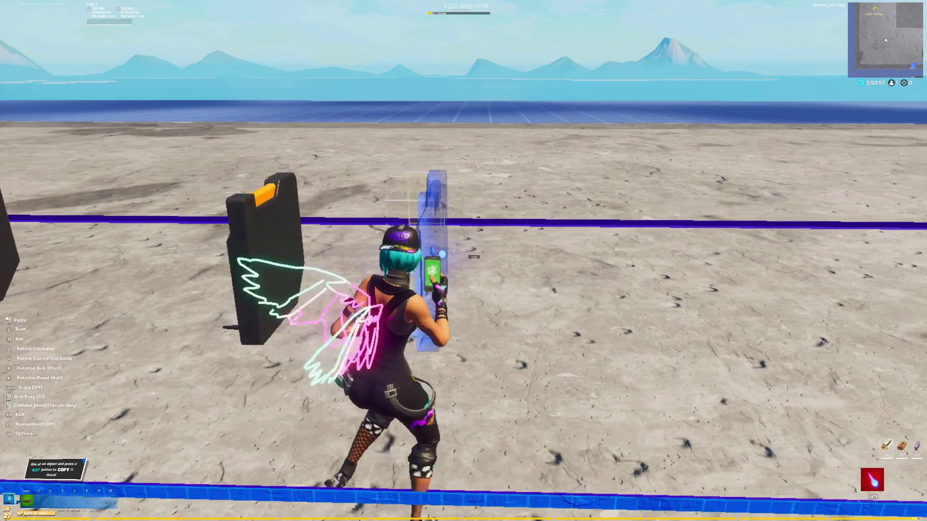
Paste a fourth trigger that transmits on Channel 4
{"action": "left_click", "coordinate": [463, 260]}
{"action": "key", "text": "e"}
{"action": "left_click", "coordinate": [381, 307]}
{"action": "left_click", "coordinate": [325, 487]}
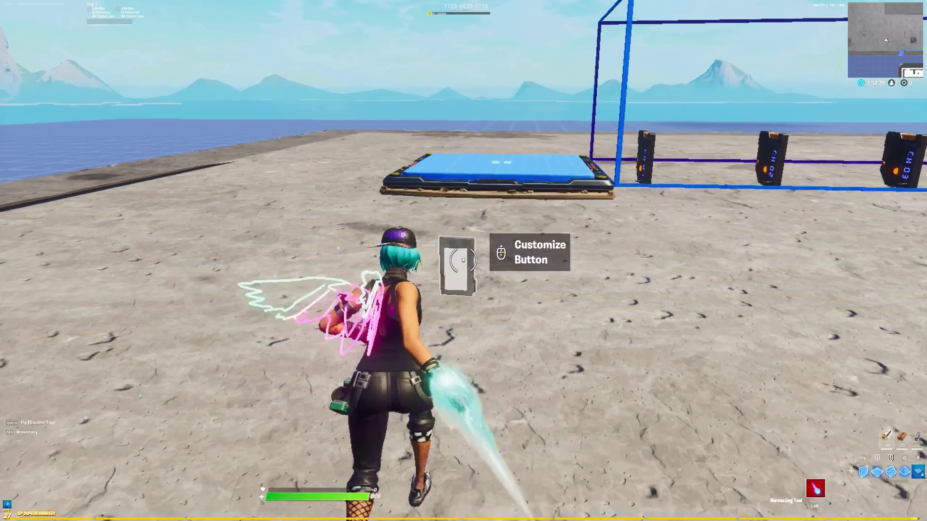
Set the Button to transmit on Channel 100 when interacted with and mount it beneath the TV
{"action": "key", "text": "e"}
{"action": "left_click", "coordinate": [317, 231]}
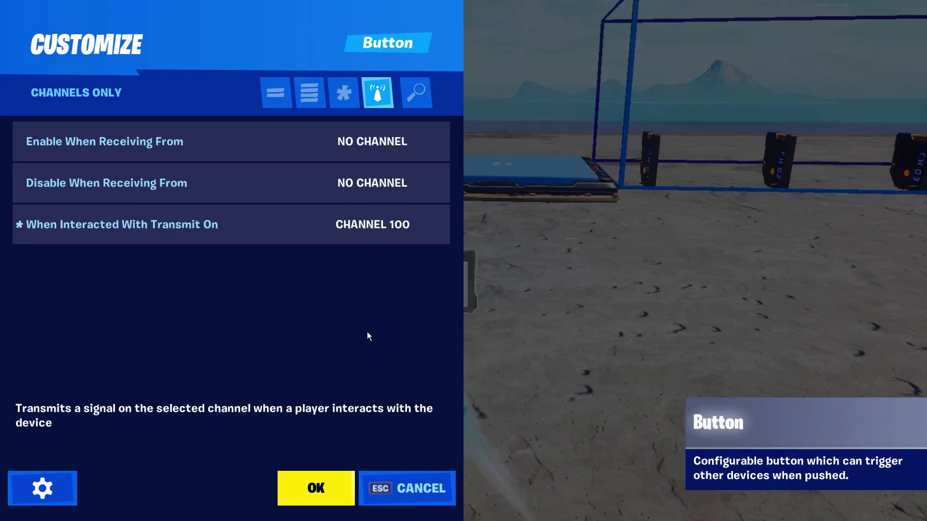
{"action": "left_click", "coordinate": [292, 490]}
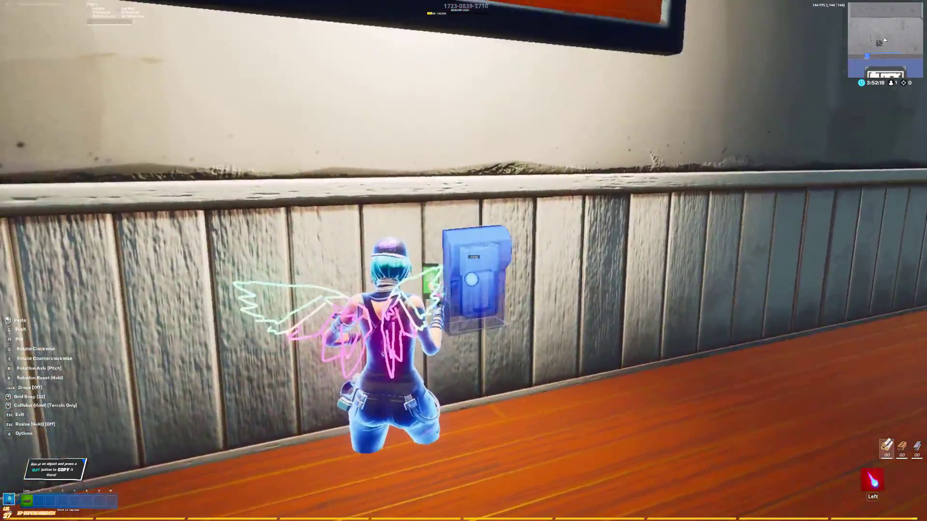
{"action": "left_click", "coordinate": [464, 261]}
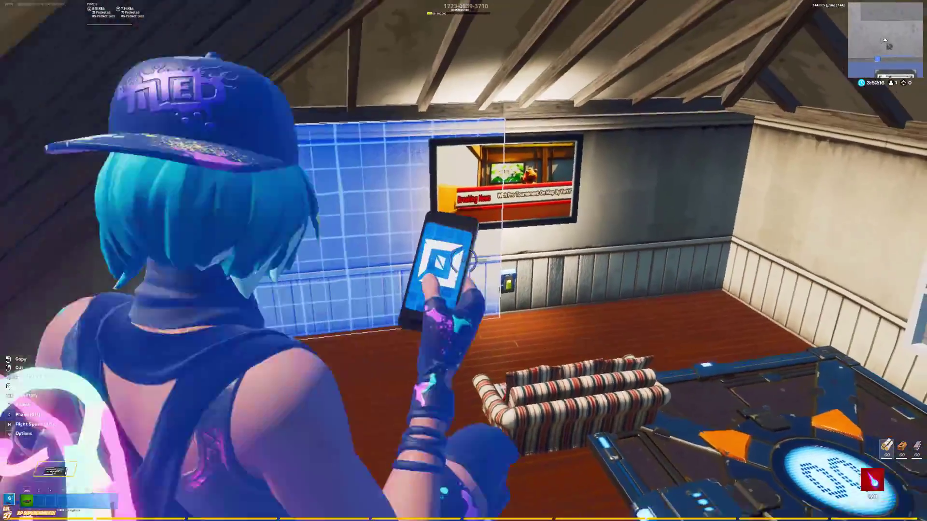